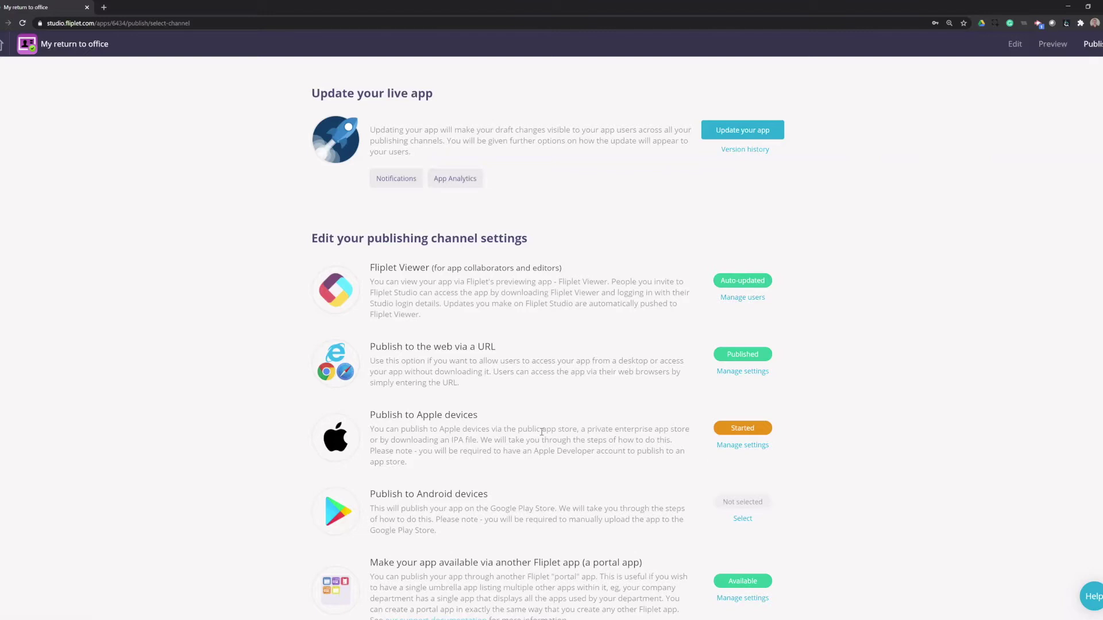
Step: Open the Publish to Apple devices settings and review the pre-filled App details section
click(743, 445)
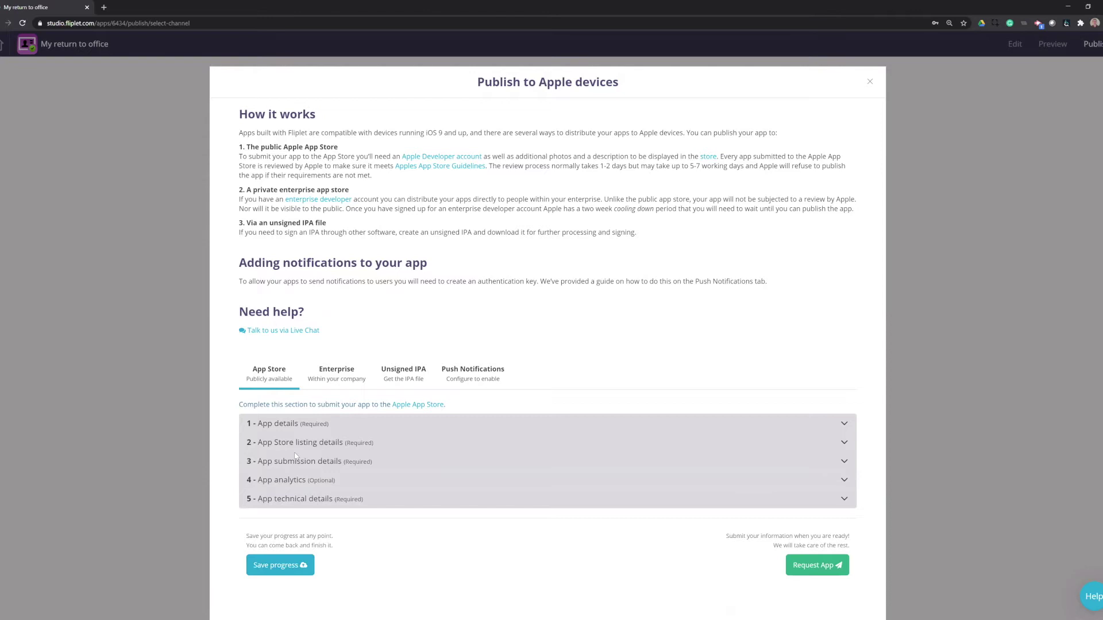
click(296, 430)
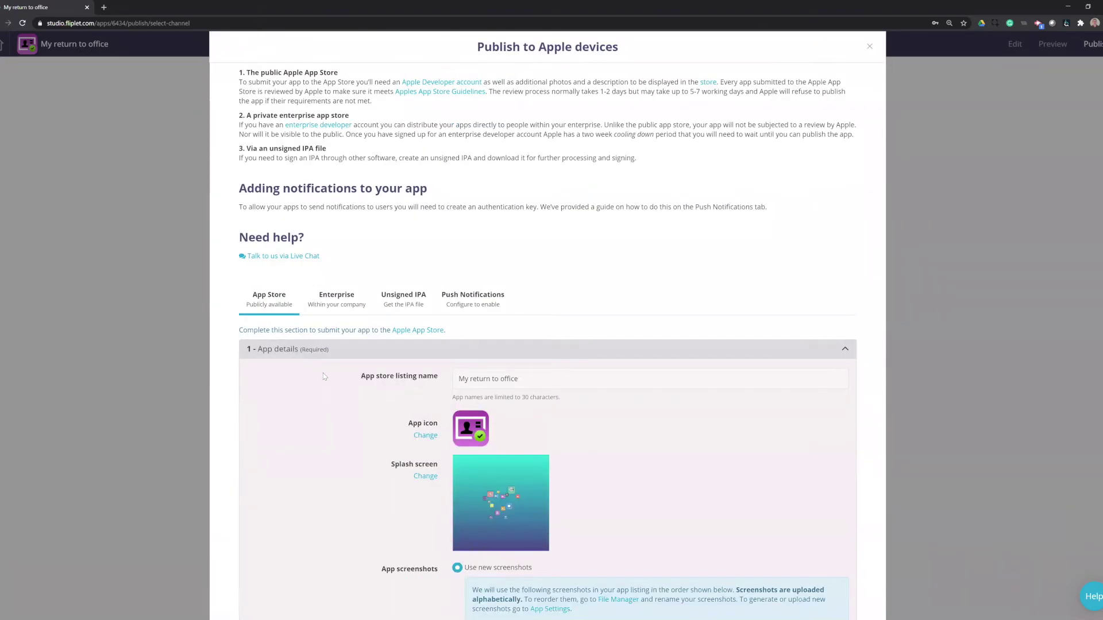
scroll(323, 373, down, 5)
scroll(323, 373, up, 5)
scroll(457, 418, down, 3)
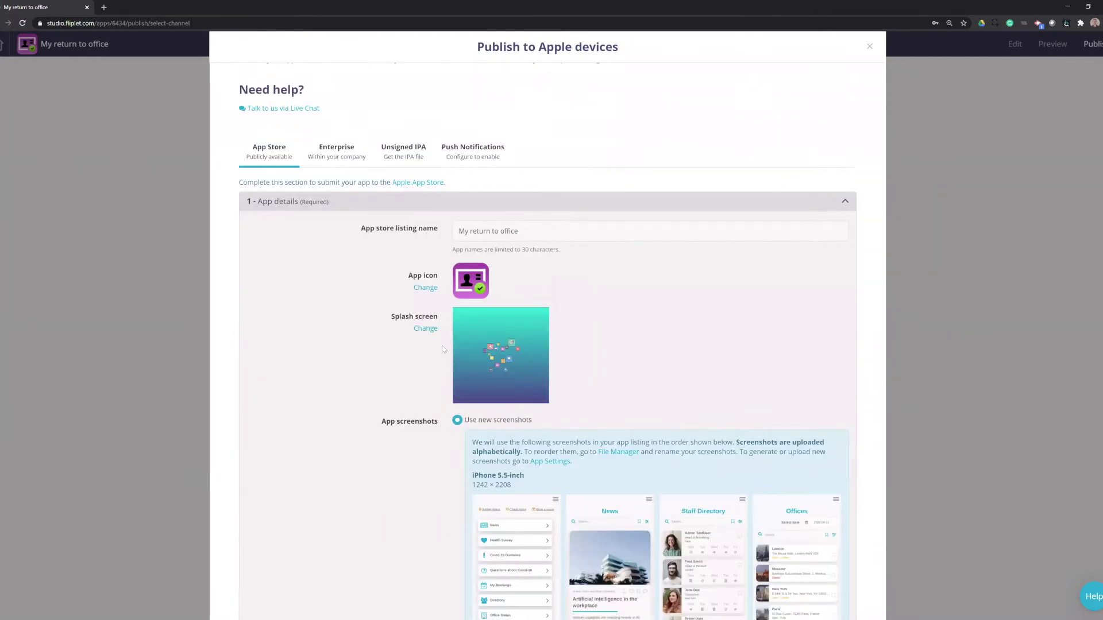
scroll(443, 350, down, 3)
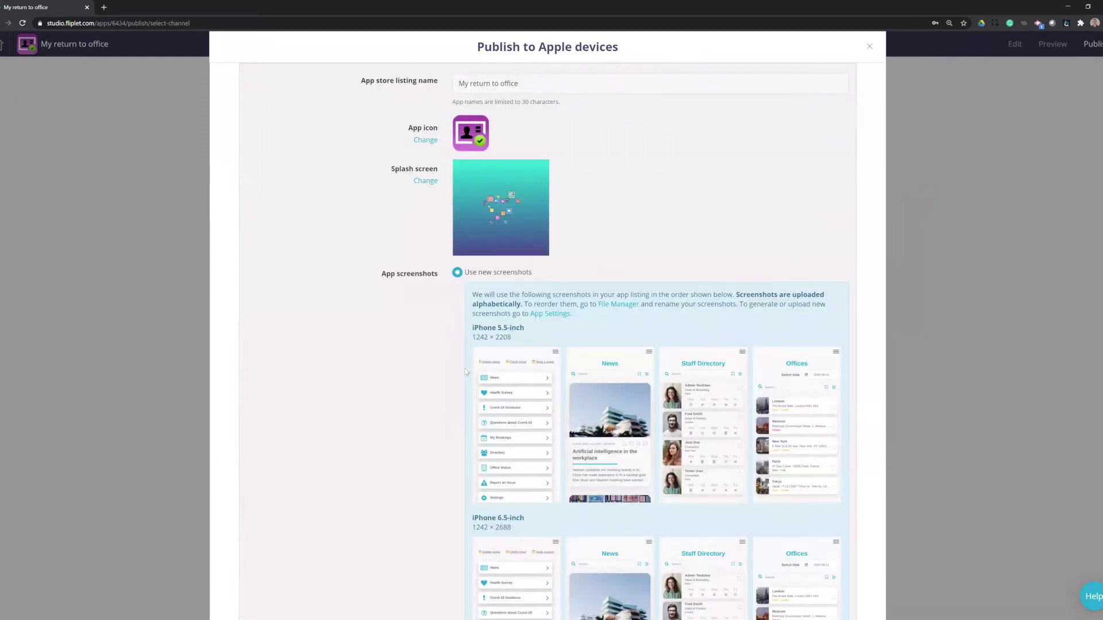
scroll(454, 377, up, 3)
scroll(703, 365, down, 3)
scroll(596, 359, up, 3)
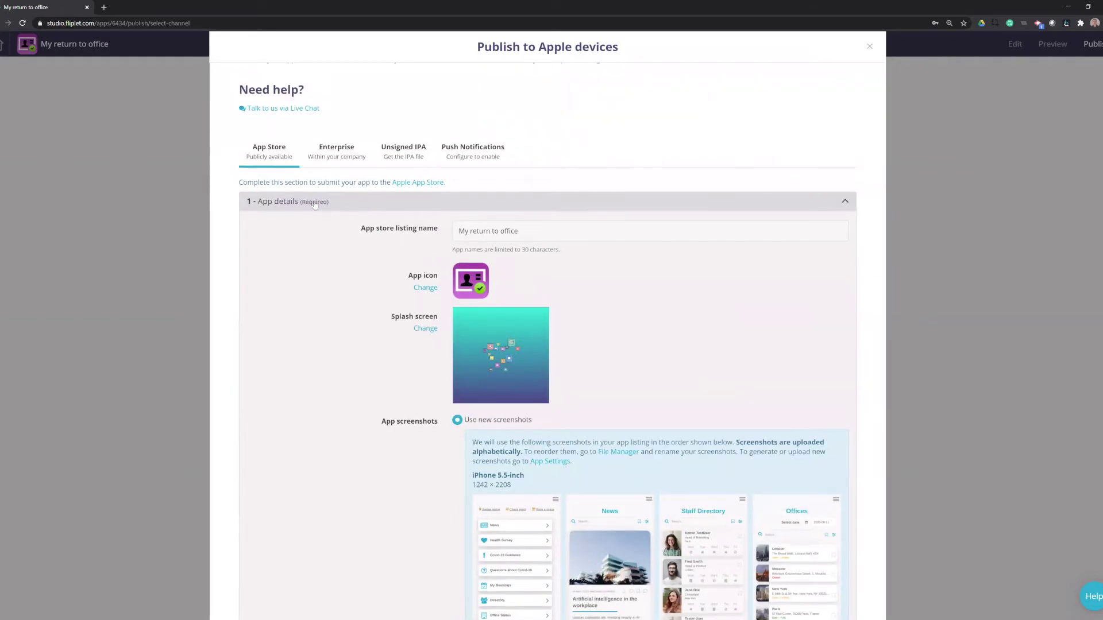
Step: Collapse App details, open App Store listing details, and set the app icon name to 'Fliplet RtO'
click(314, 205)
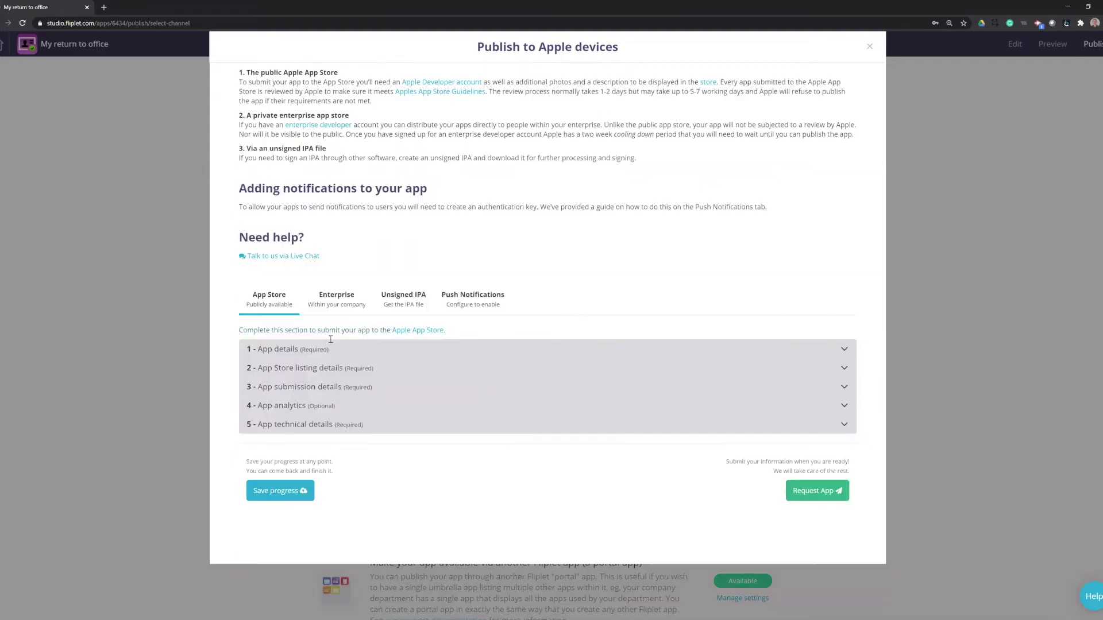
click(307, 368)
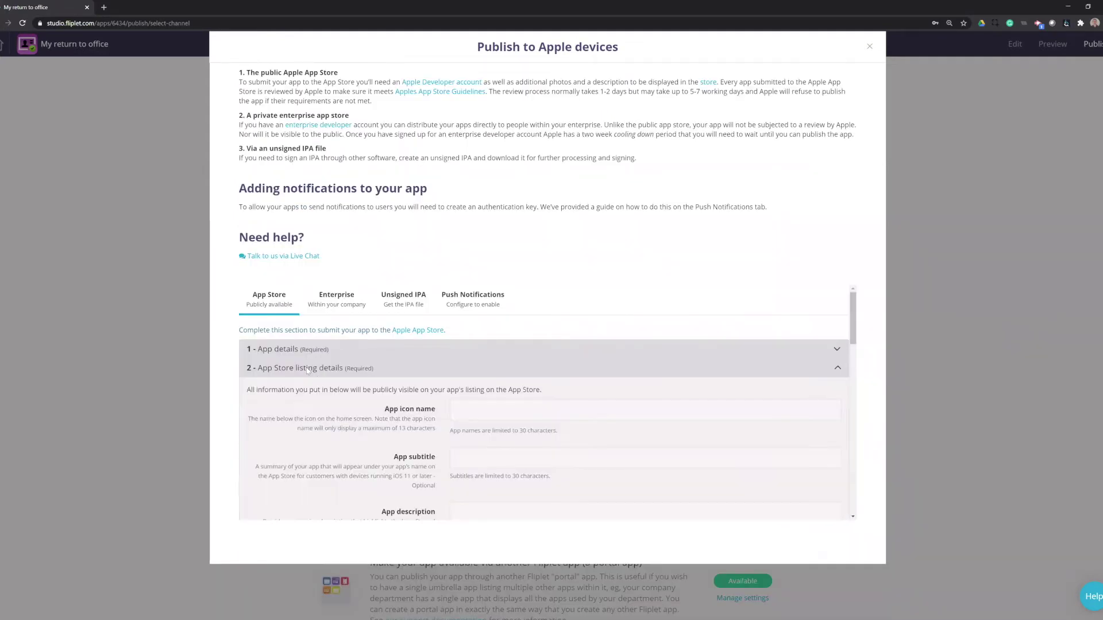
scroll(307, 370, down, 3)
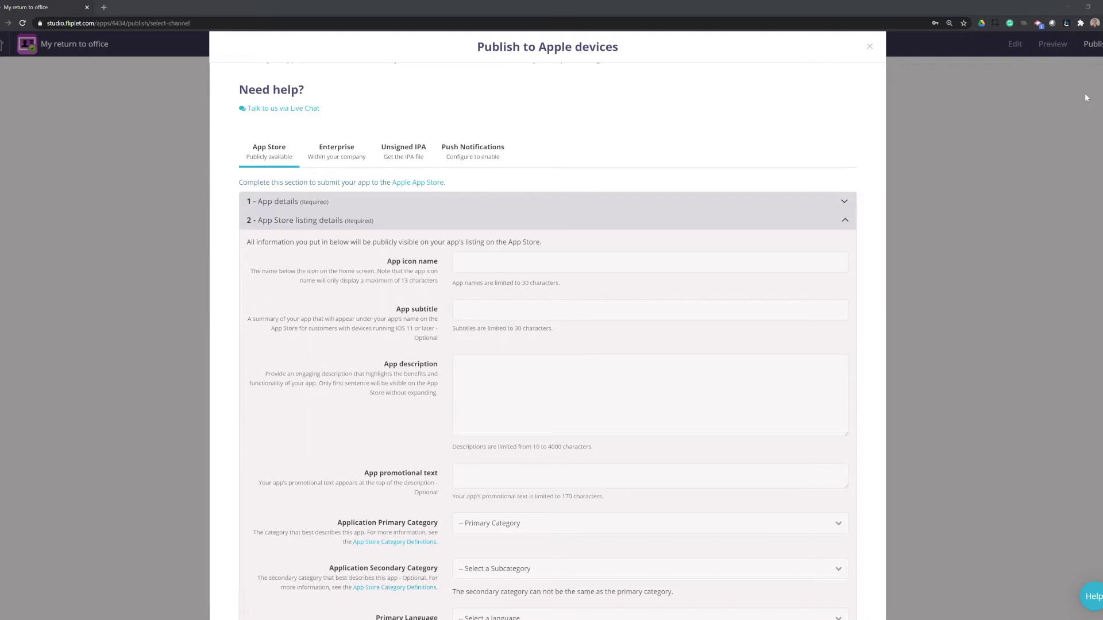
click(503, 259)
text(Fliplet RtO)
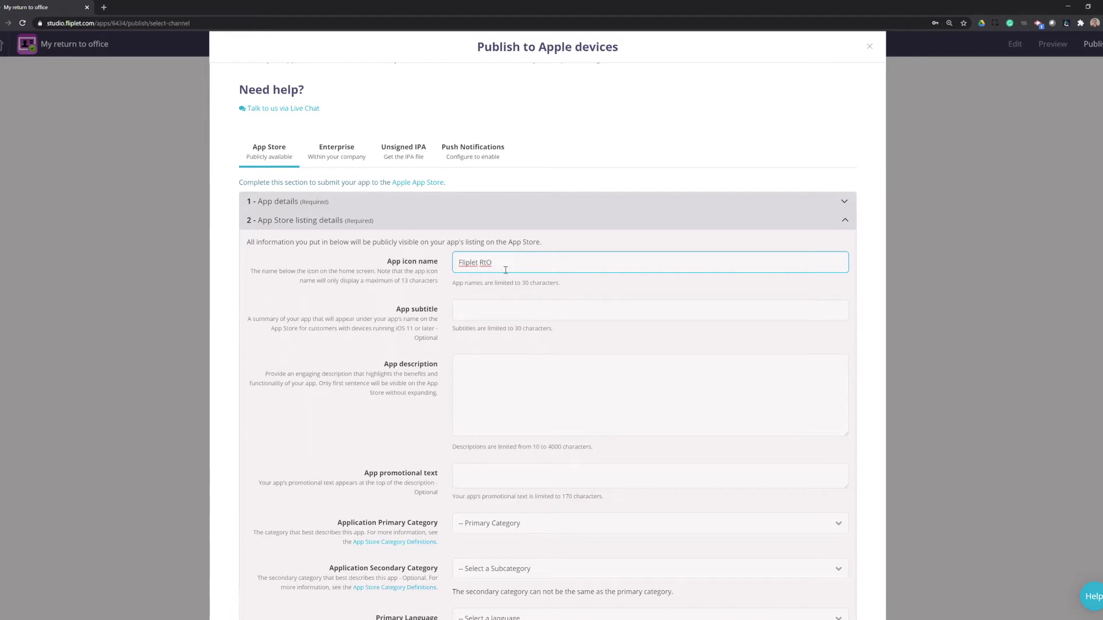
Step: Paste 'This is a description of my app.' as the app description
click(505, 307)
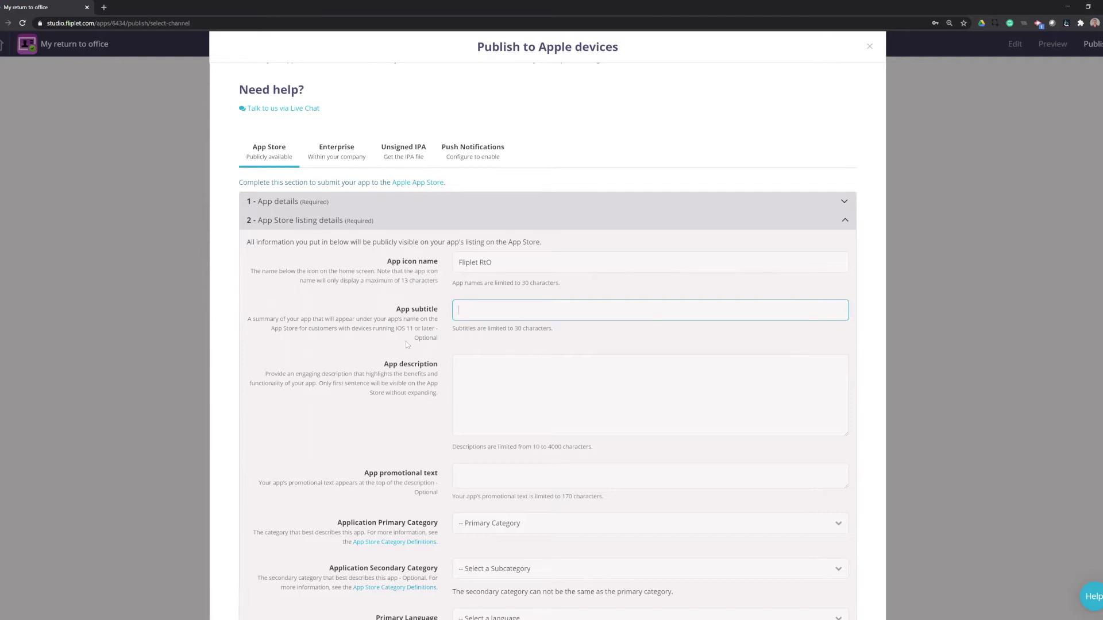
click(475, 365)
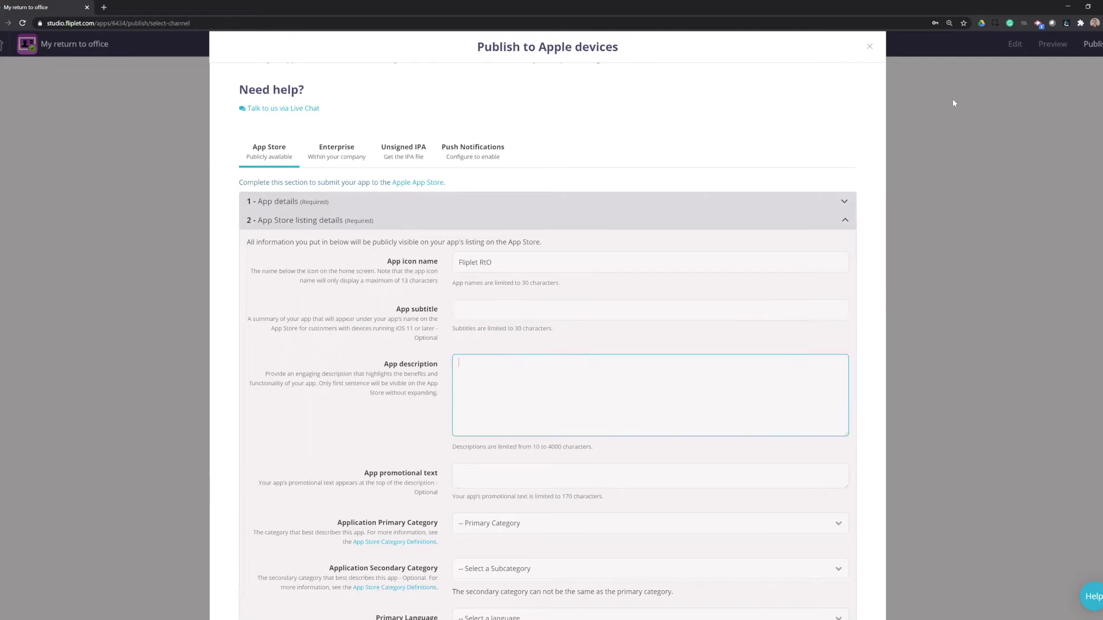
key(alt+Tab)
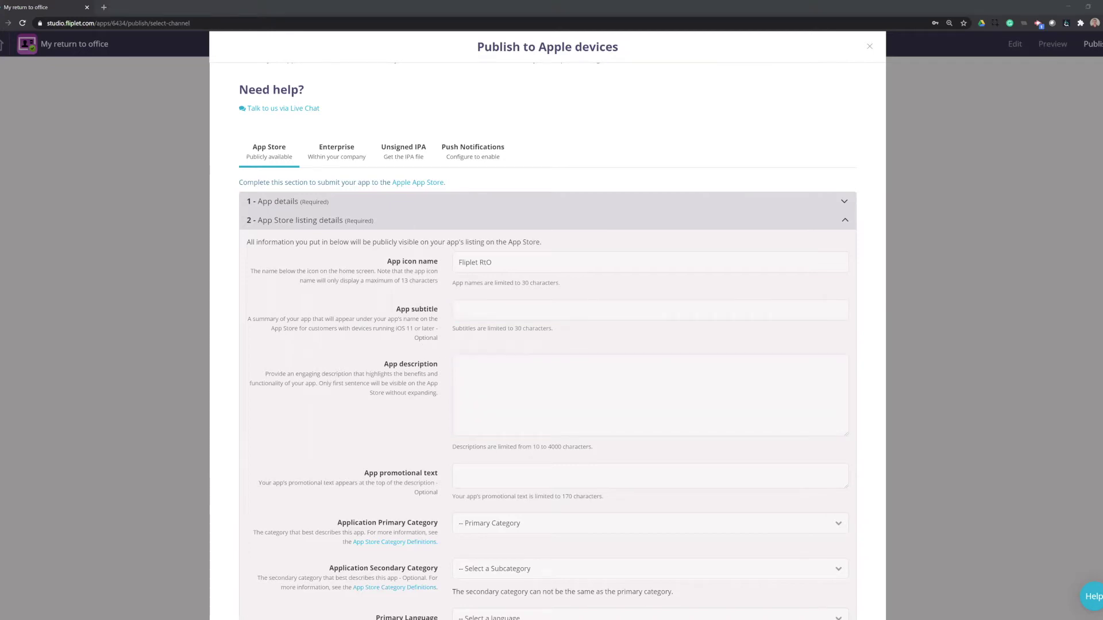
click(501, 385)
text(This is a description of my app.)
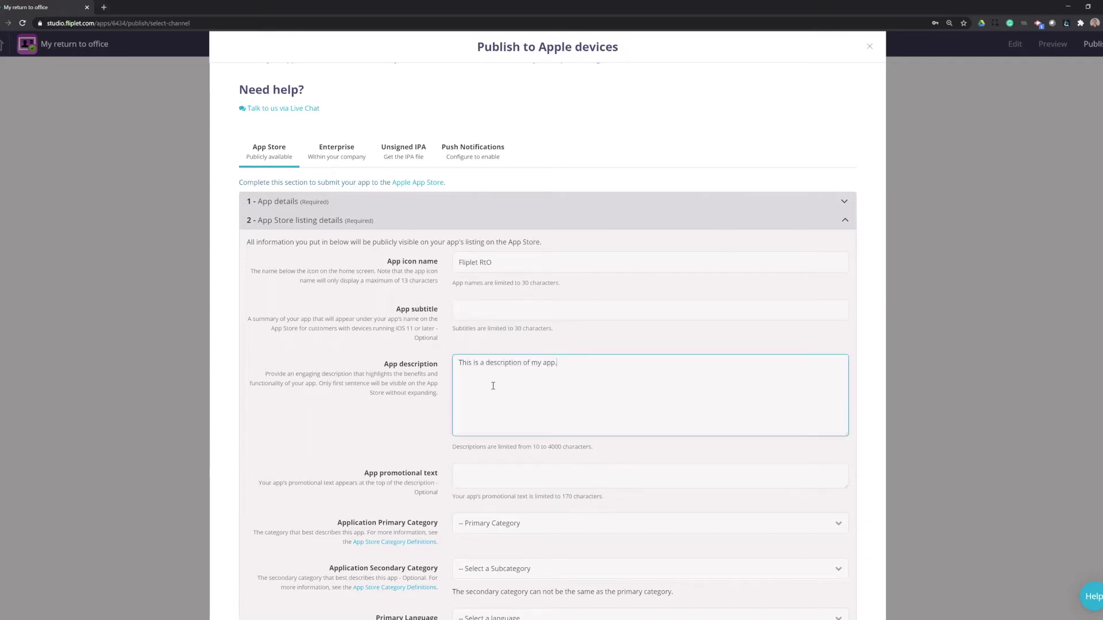
scroll(519, 350, down, 3)
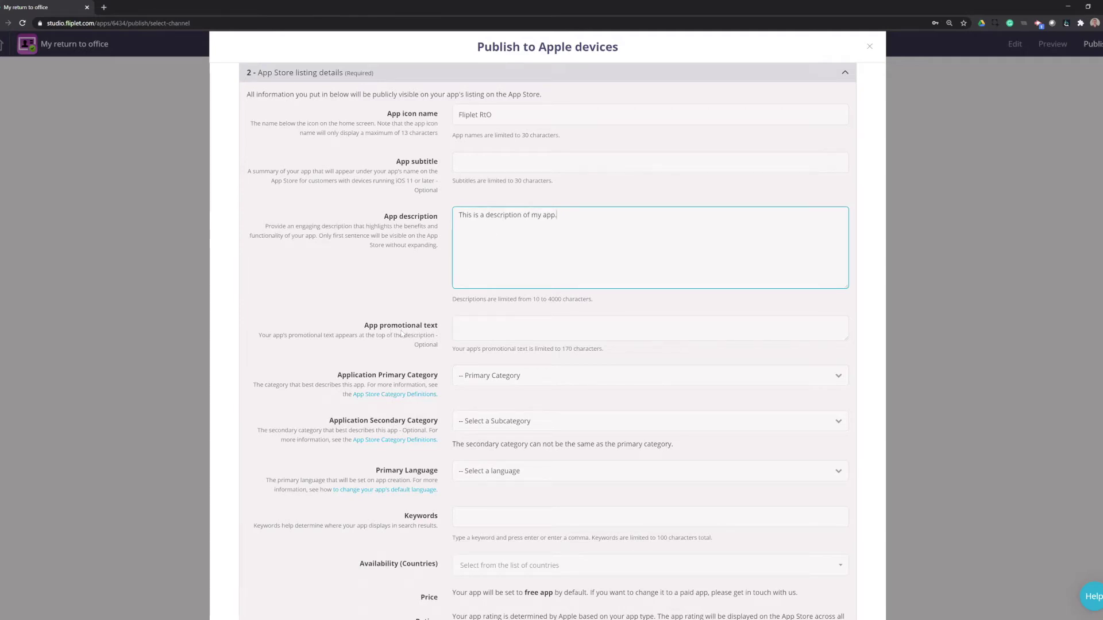
Step: Set categories to Business and Reference, and the primary language to English (United States)
scroll(402, 334, down, 1)
scroll(403, 334, down, 3)
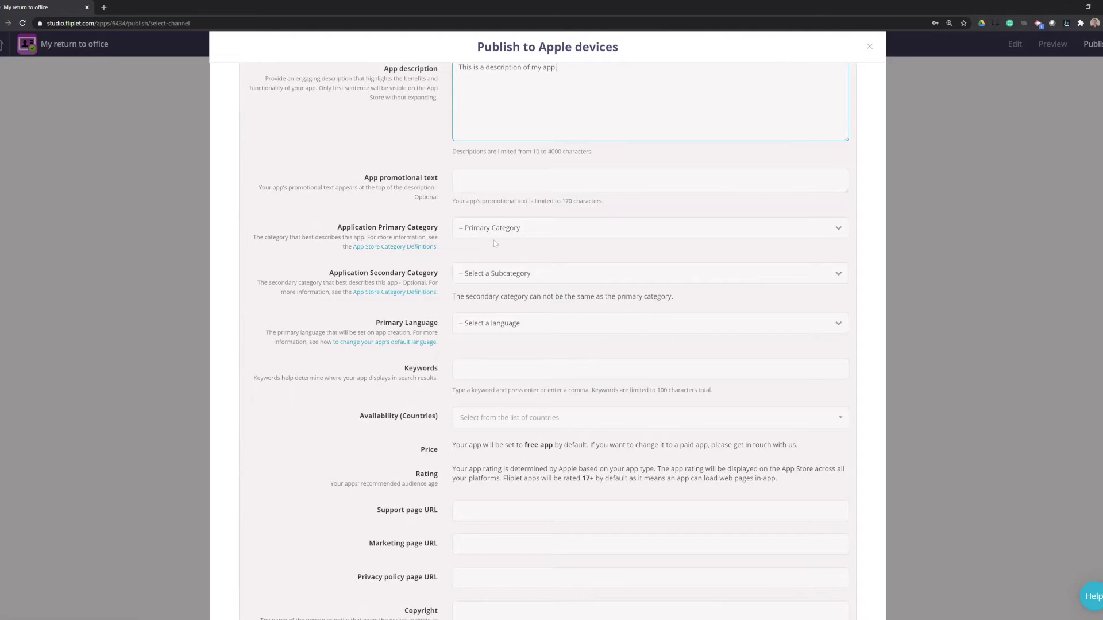
click(532, 237)
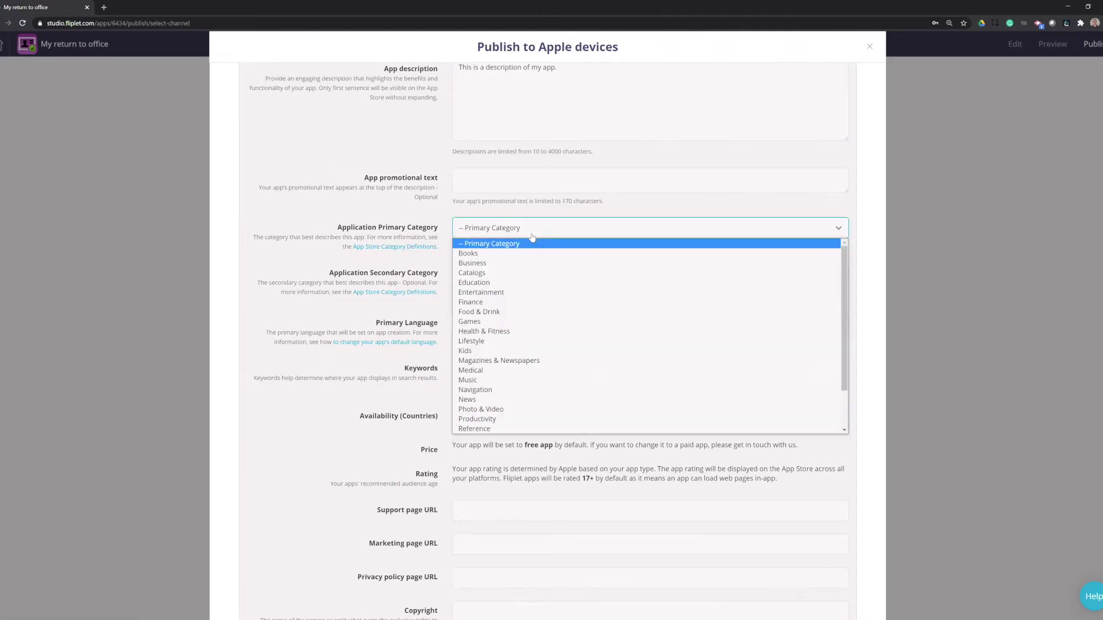
click(507, 263)
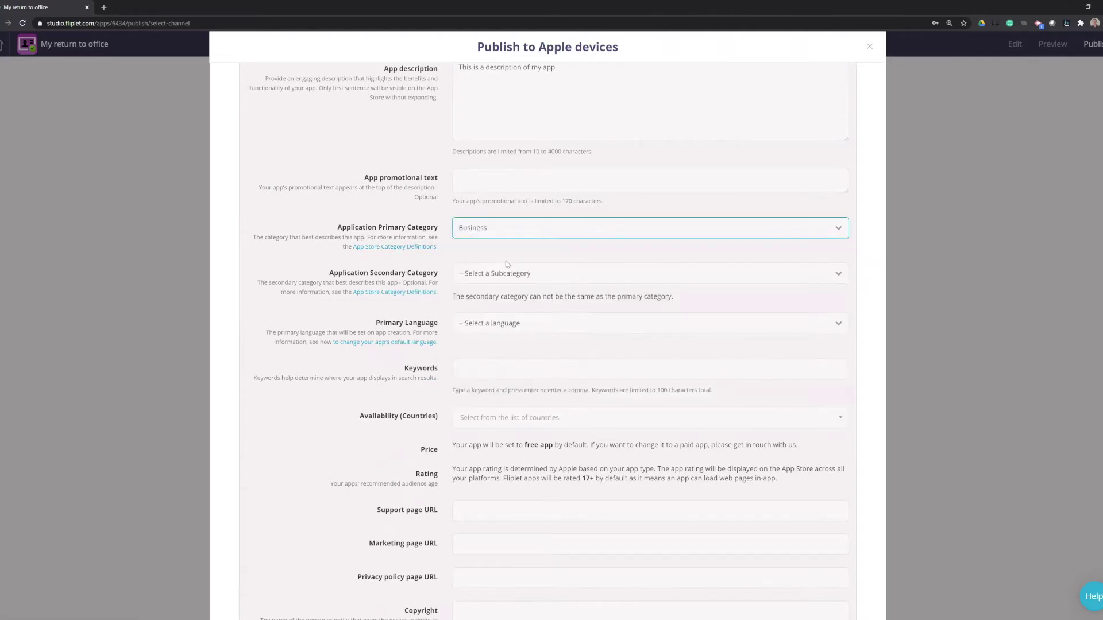
click(579, 284)
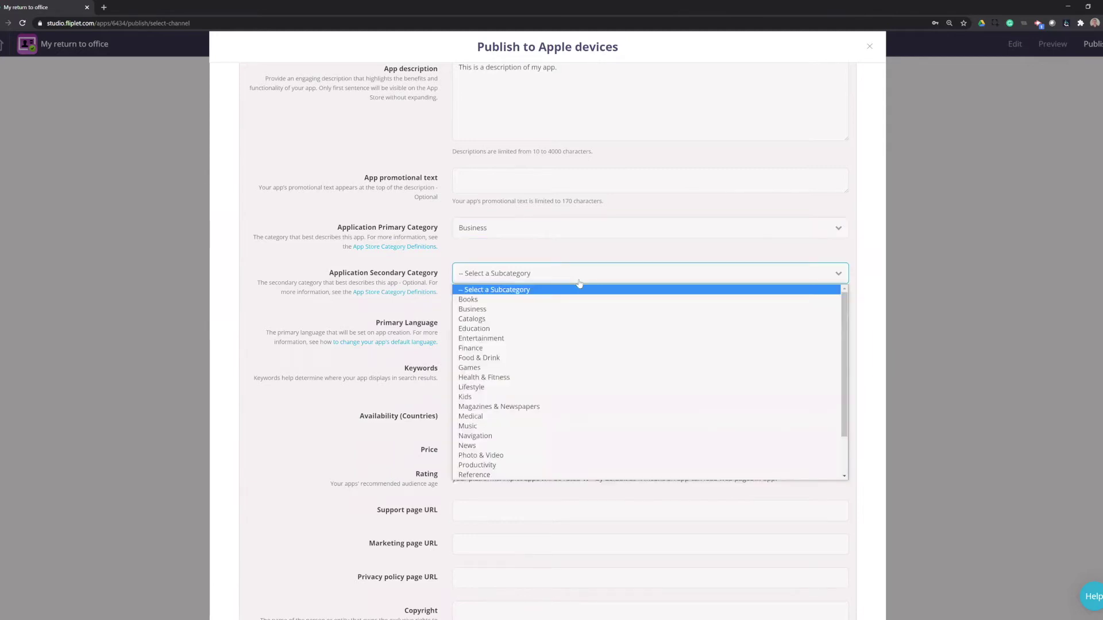
click(518, 475)
click(520, 326)
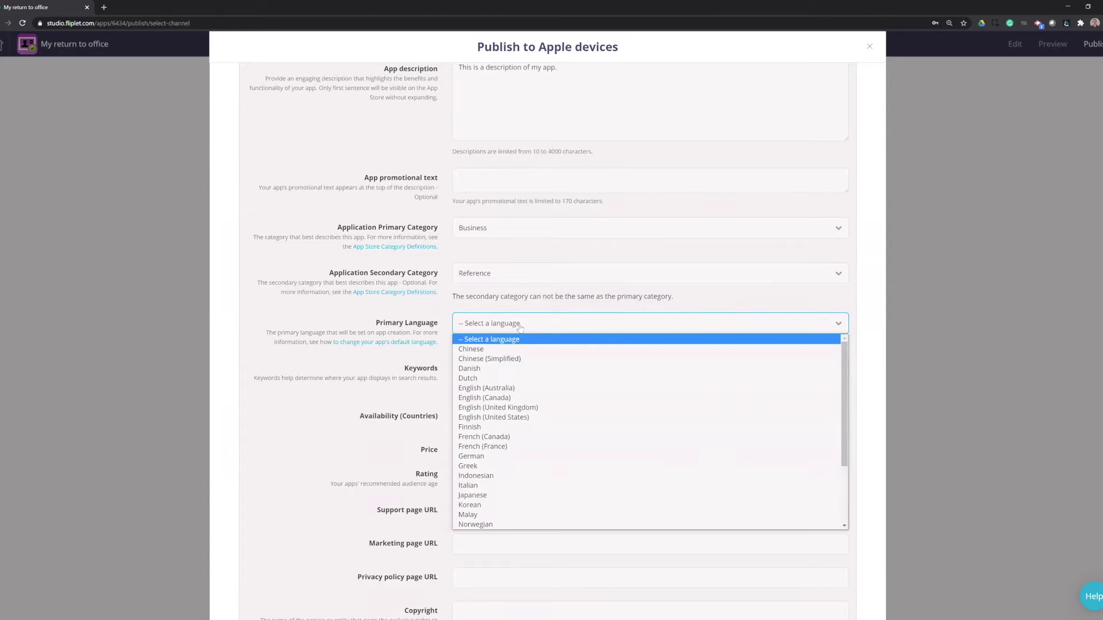
click(527, 422)
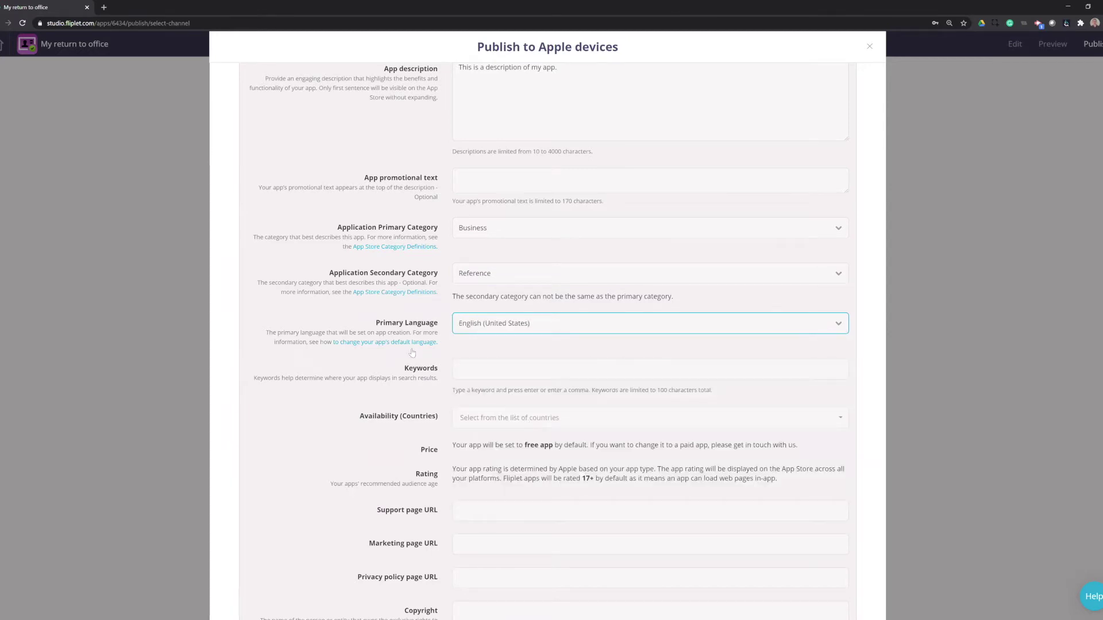
Step: Add the keywords 'return to office' and 'fliplet' and make the app available in all countries
click(494, 369)
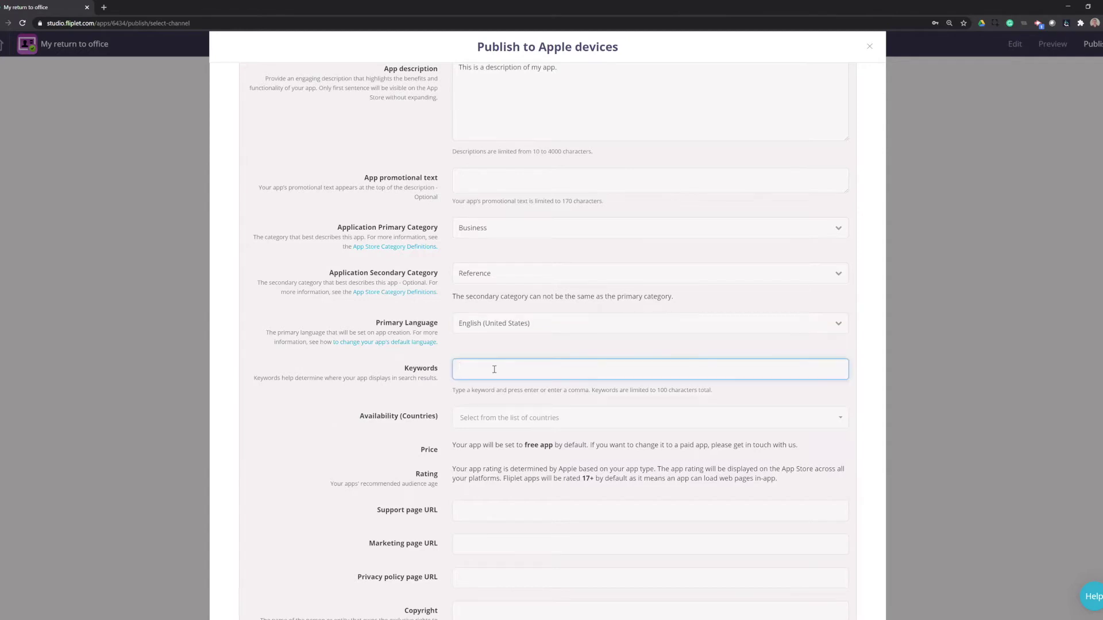
text(return to office)
key(Return)
text(fliplet)
key(Return)
click(521, 425)
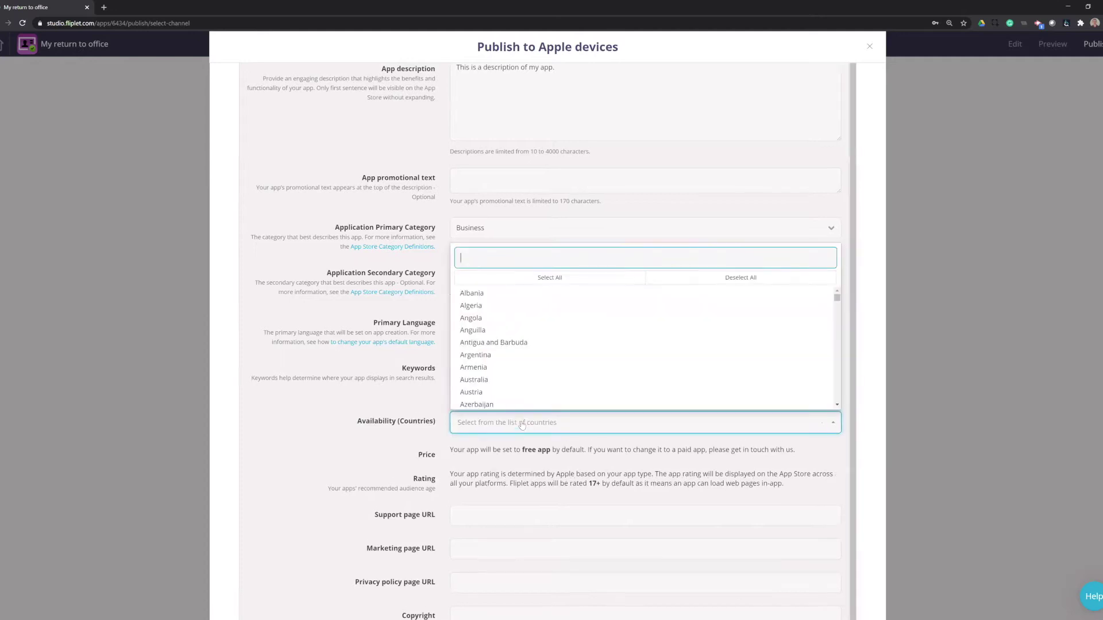
click(561, 276)
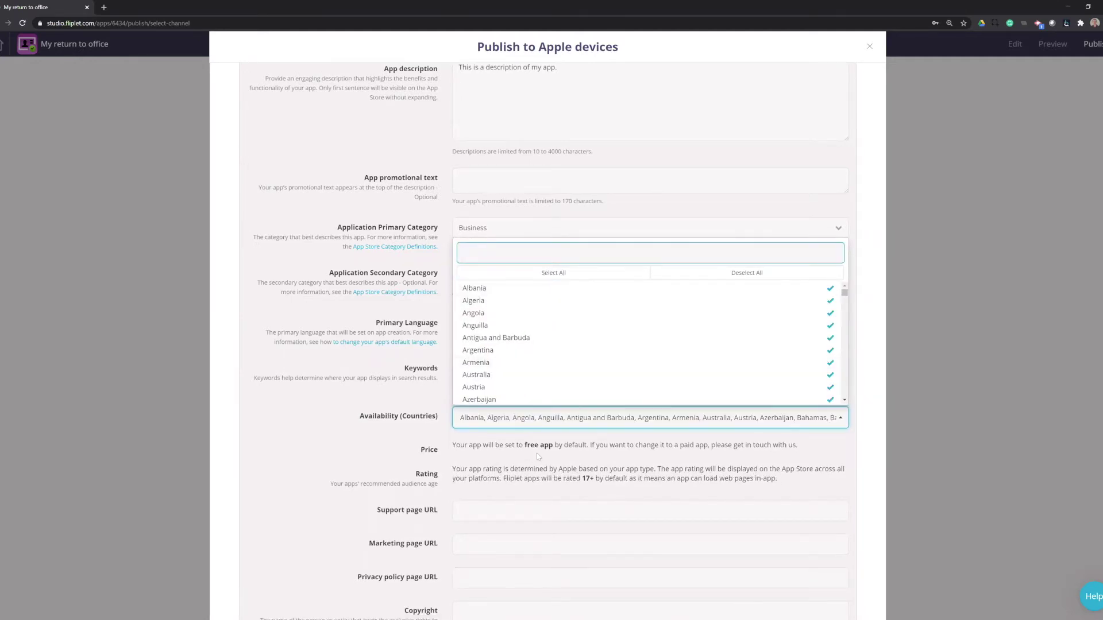
click(536, 455)
scroll(529, 414, down, 3)
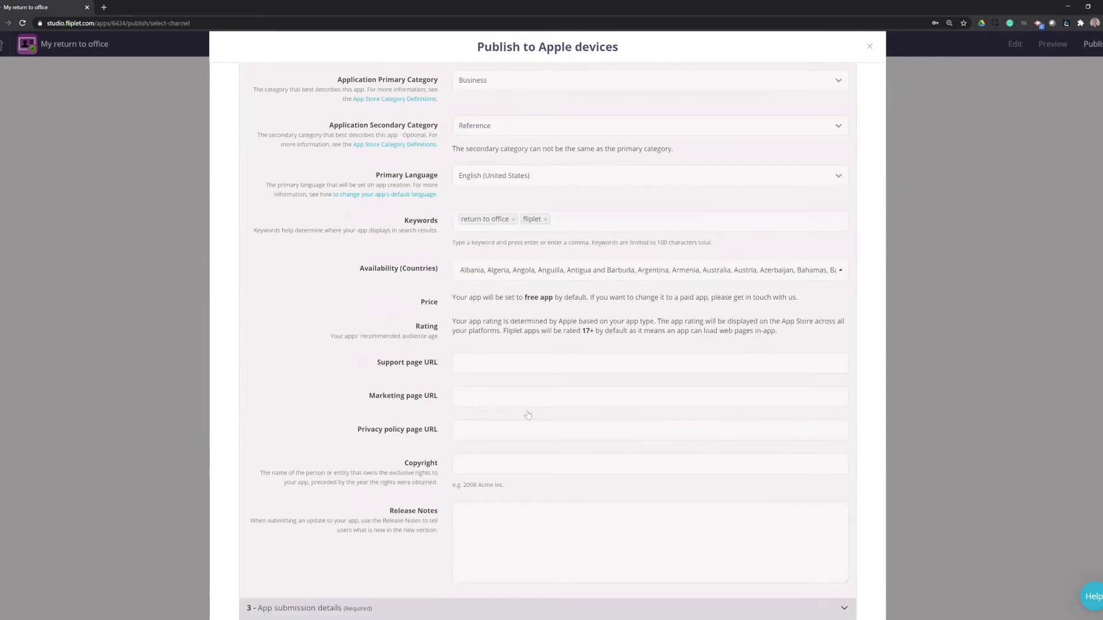
click(498, 366)
text(https://www.fliplet.com)
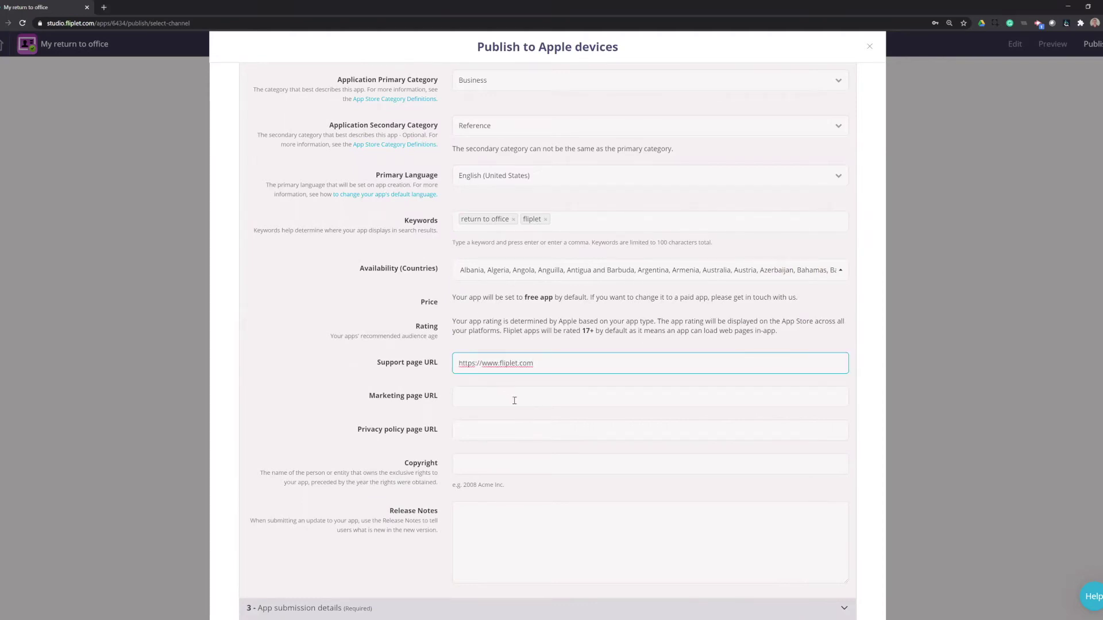
click(512, 396)
text(https://www.fliplet.com)
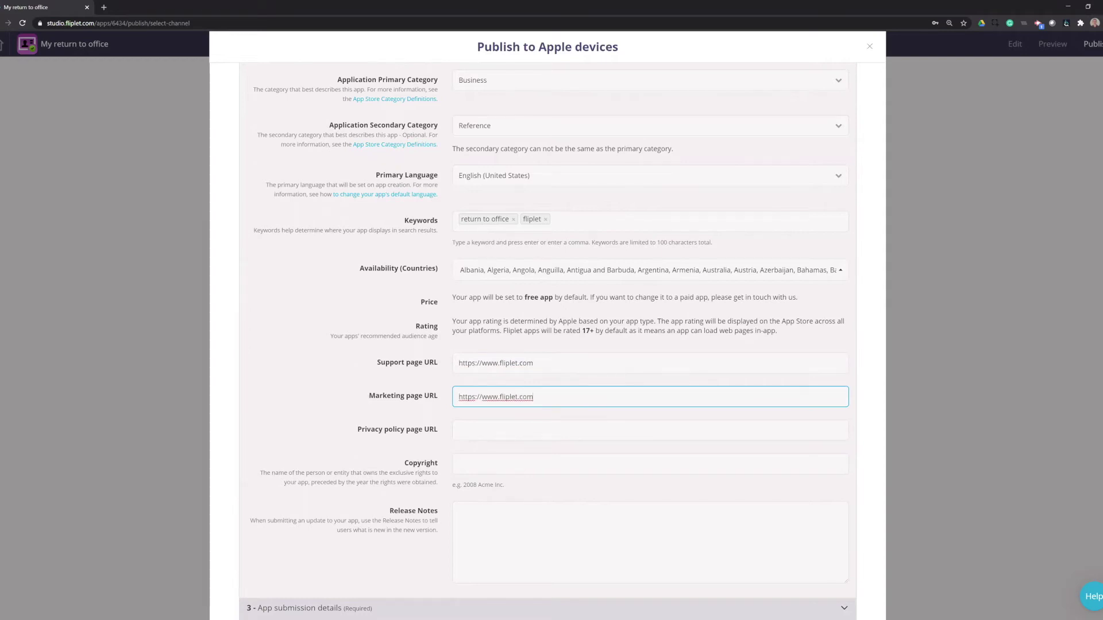
key(alt+Tab)
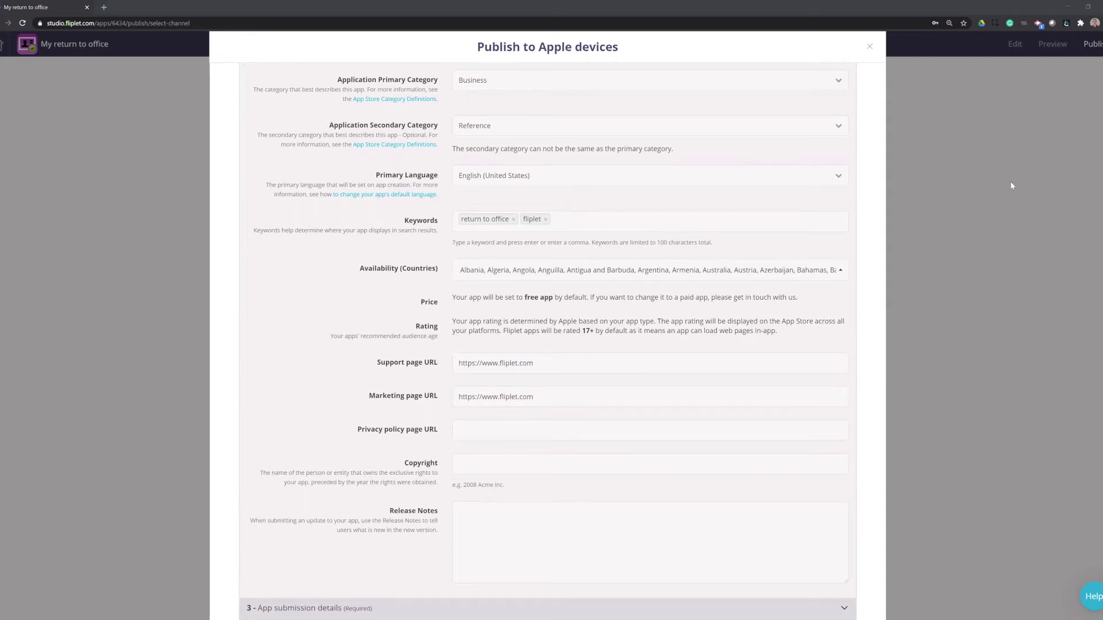
click(556, 428)
text(https://fliplet.com/privacy-policy/)
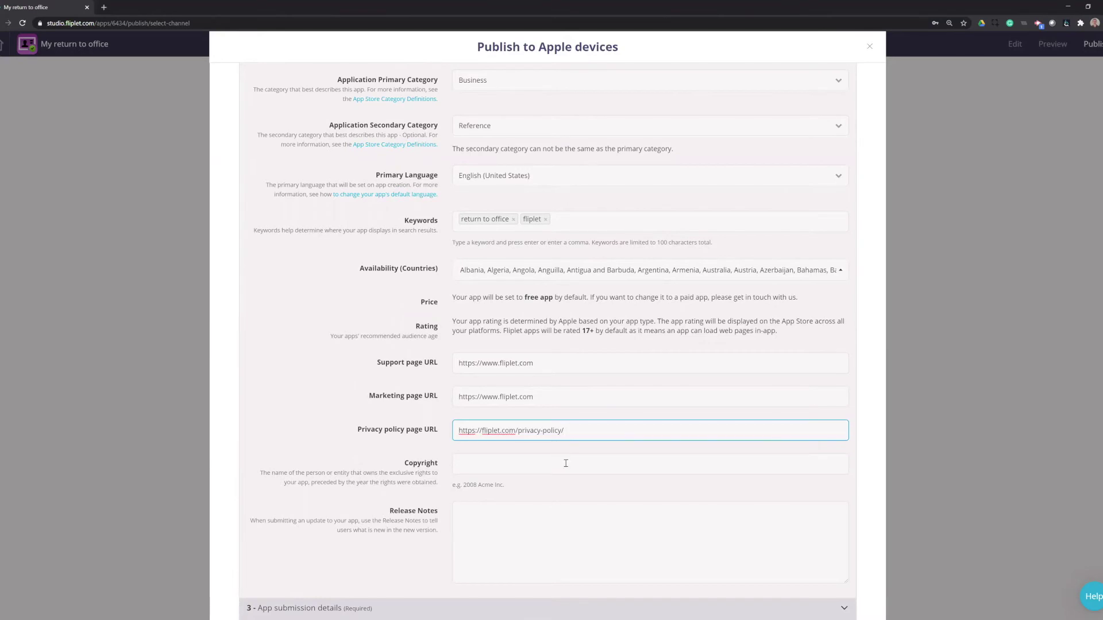
Step: Enter copyright '2020 Fliplet' and release notes 'Initial Release', save progress, and collapse listing details
click(565, 464)
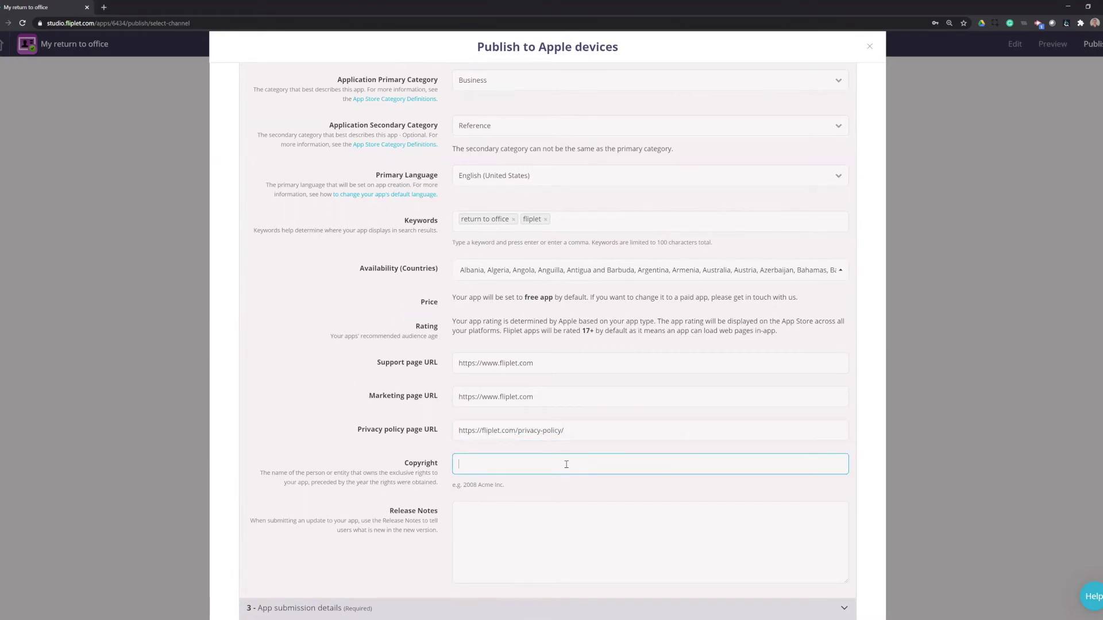
text(2020 Fliplet)
click(540, 541)
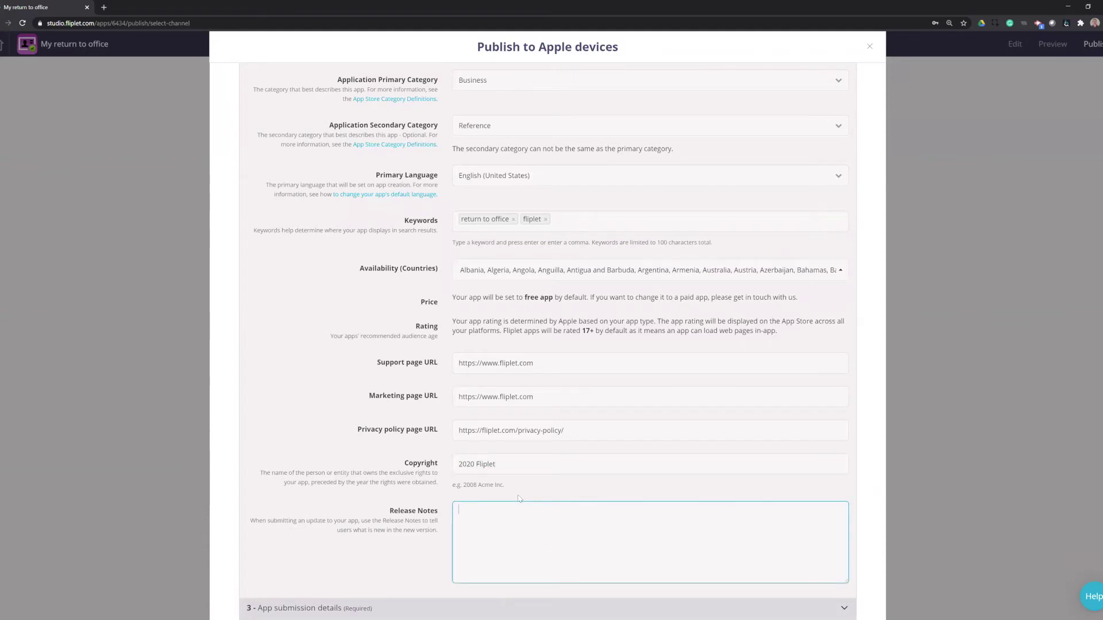
text(Initial Release)
scroll(443, 344, down, 3)
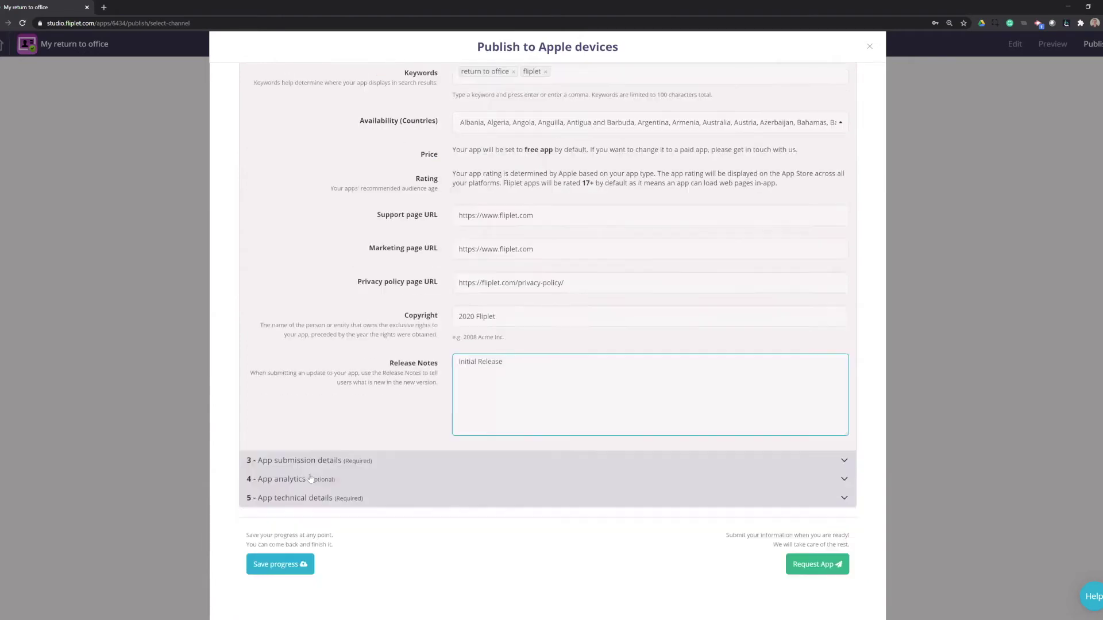
click(276, 564)
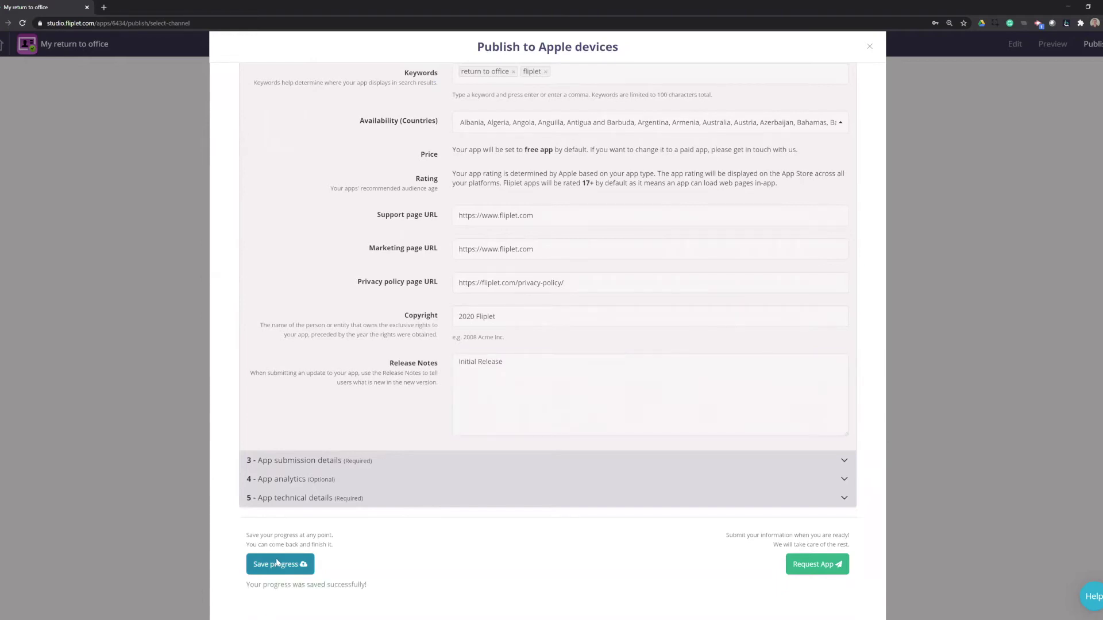
scroll(364, 288, up, 6)
scroll(365, 291, up, 3)
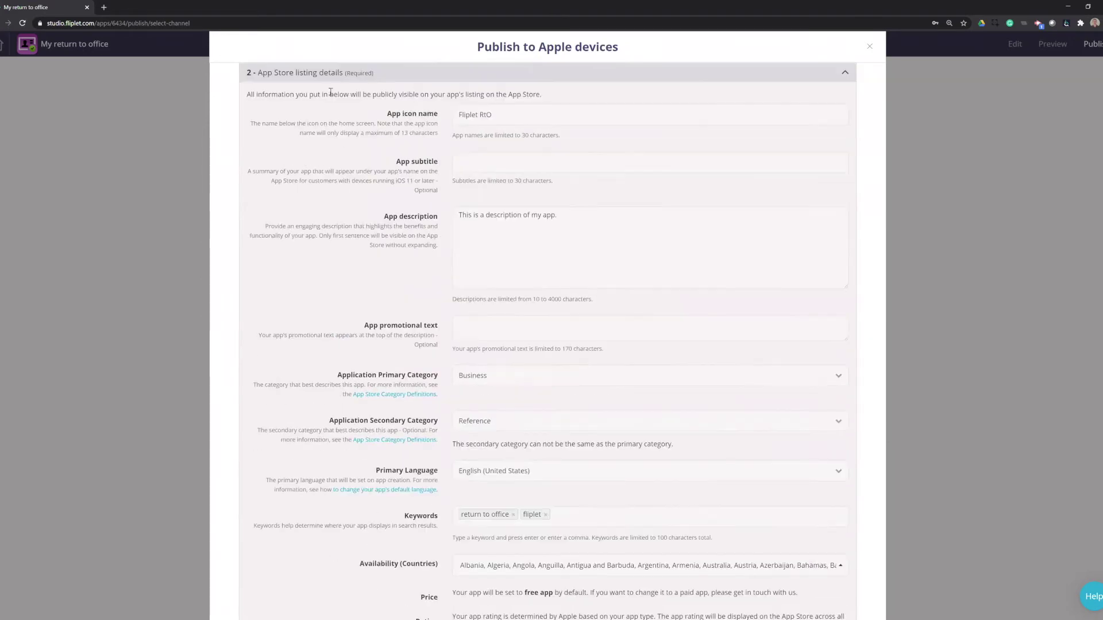
click(323, 75)
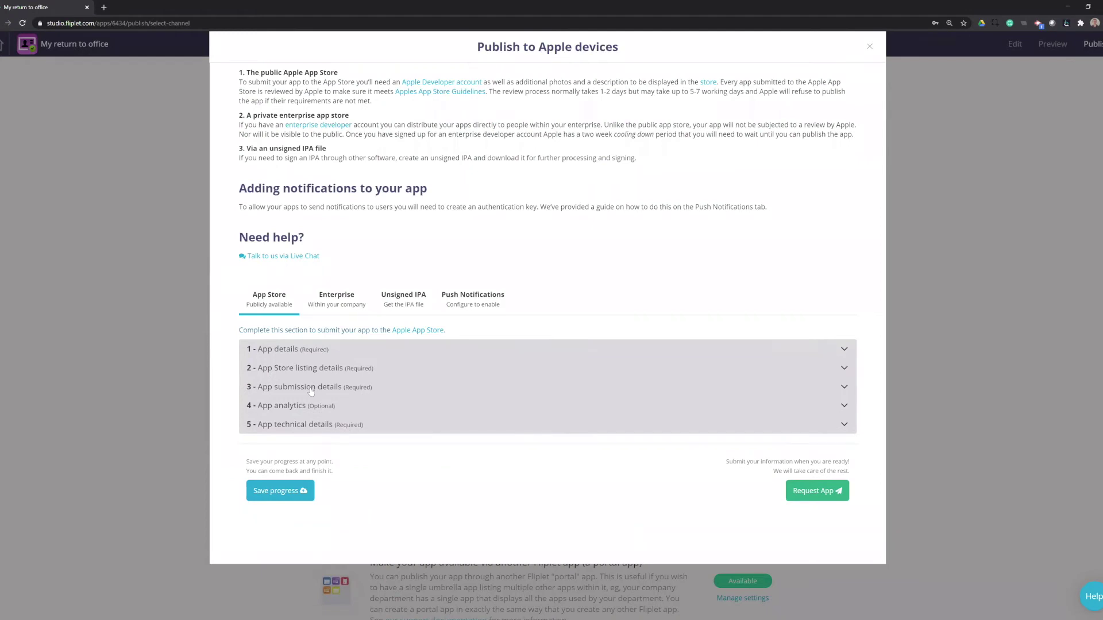
Step: Open App submission details and prefix both the contact and reviewer phone numbers with '+'
click(311, 389)
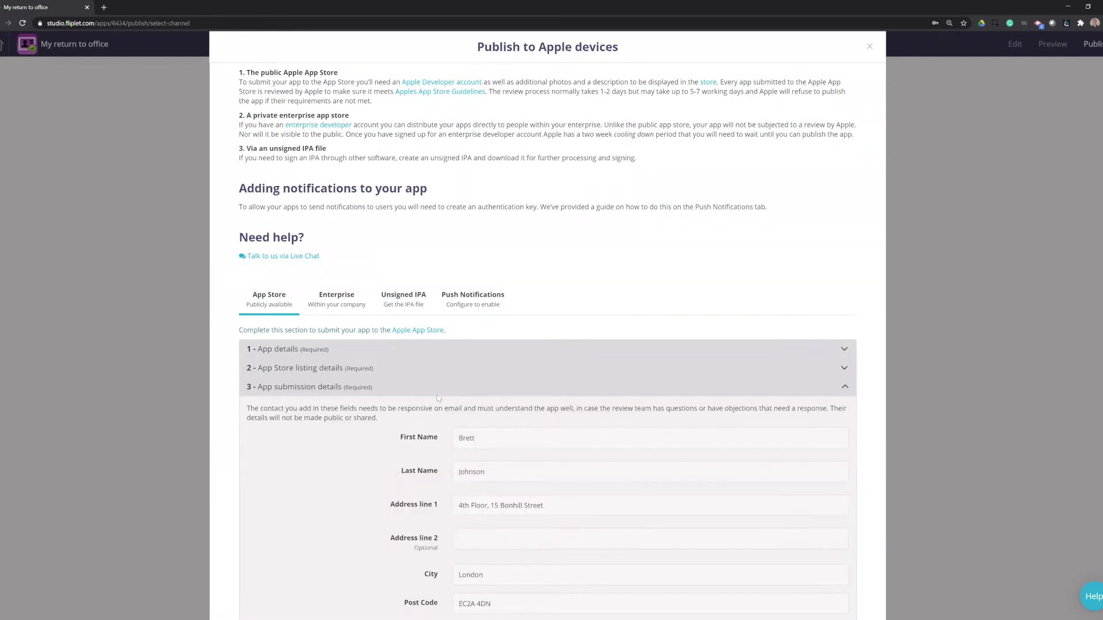
scroll(449, 388, down, 3)
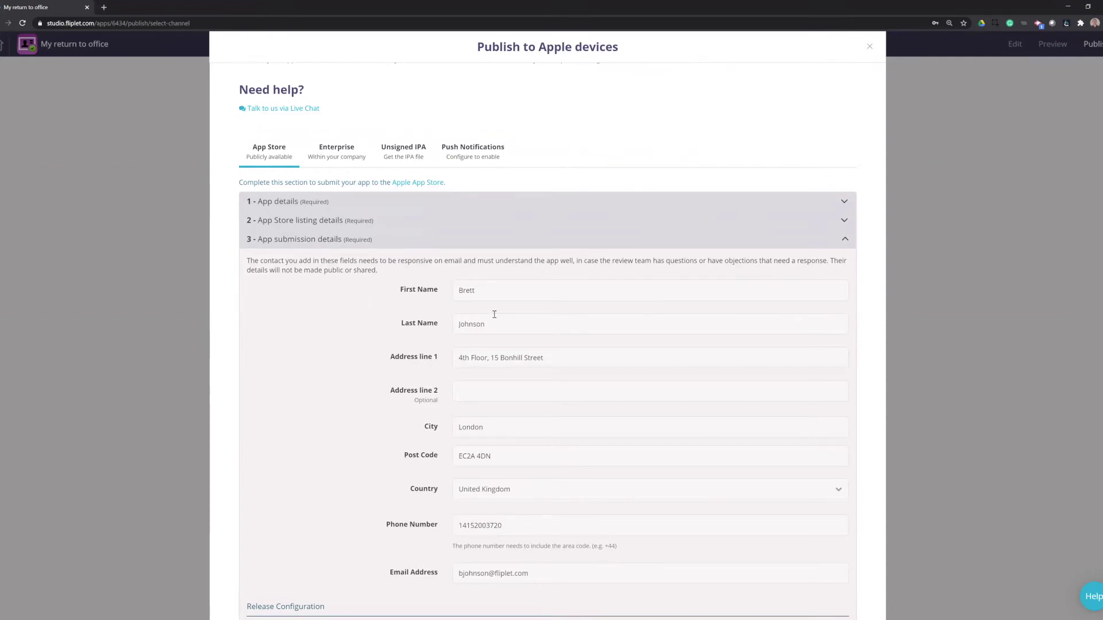
scroll(485, 401, down, 3)
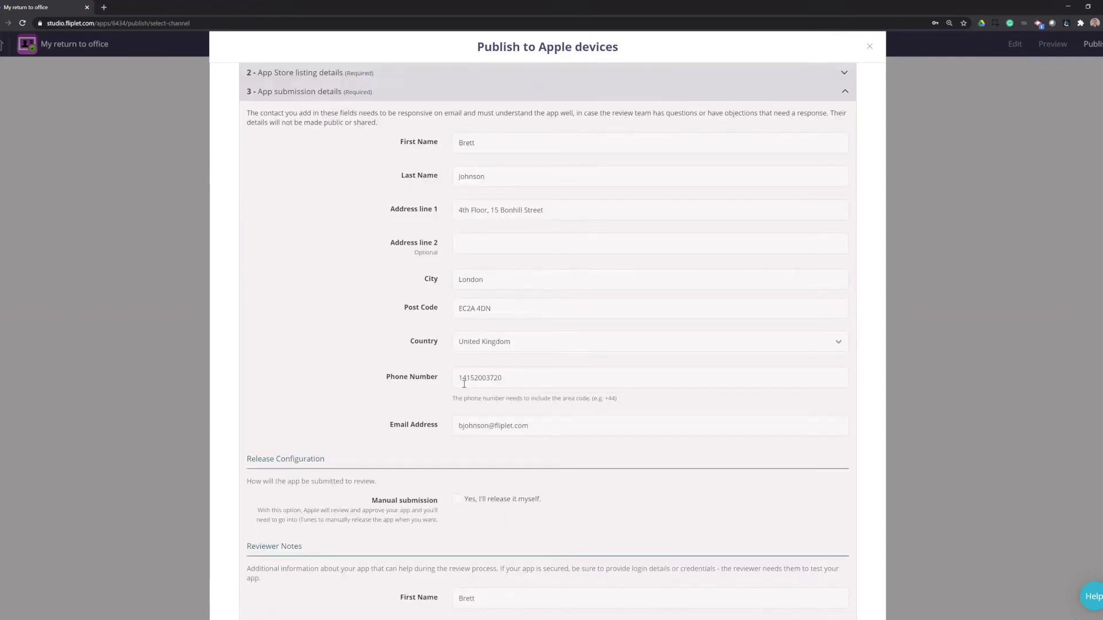
click(460, 380)
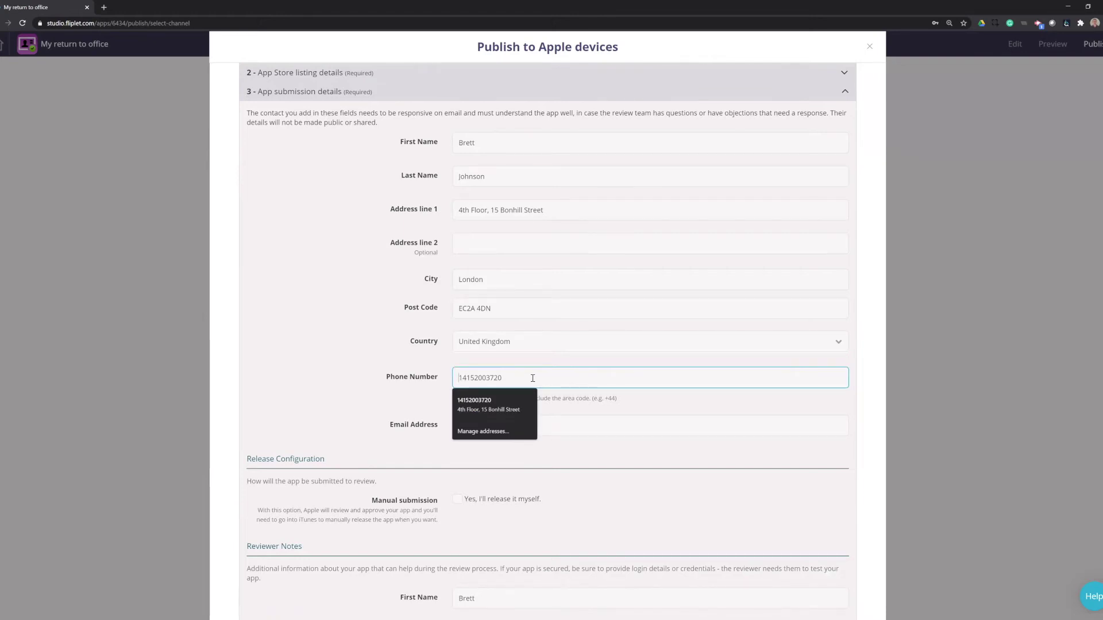
text(+)
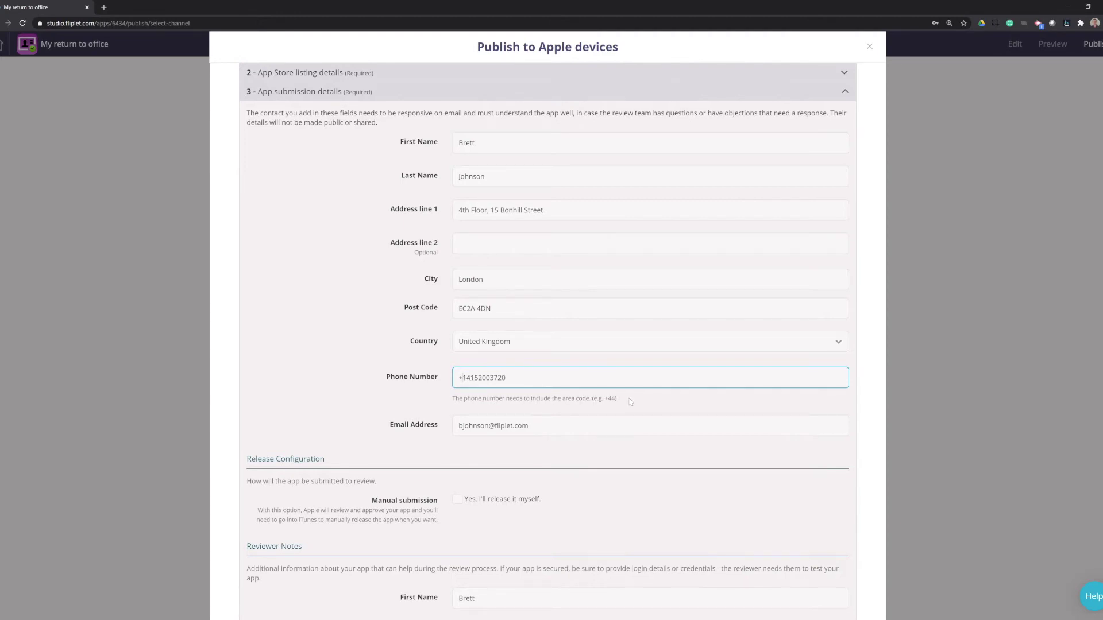
scroll(555, 425, down, 3)
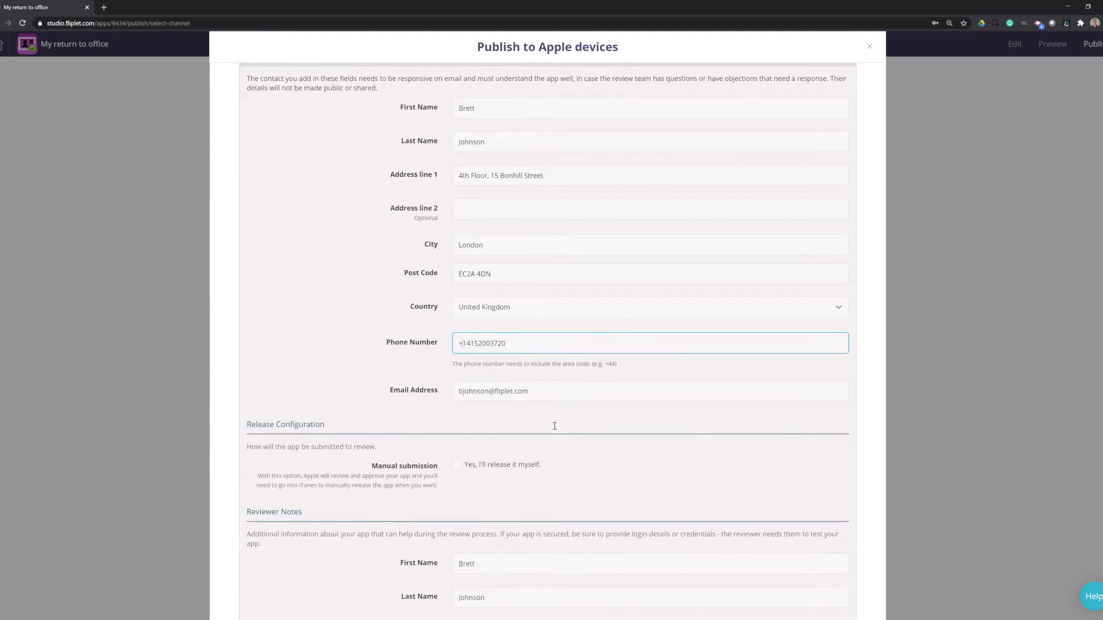
scroll(555, 426, down, 3)
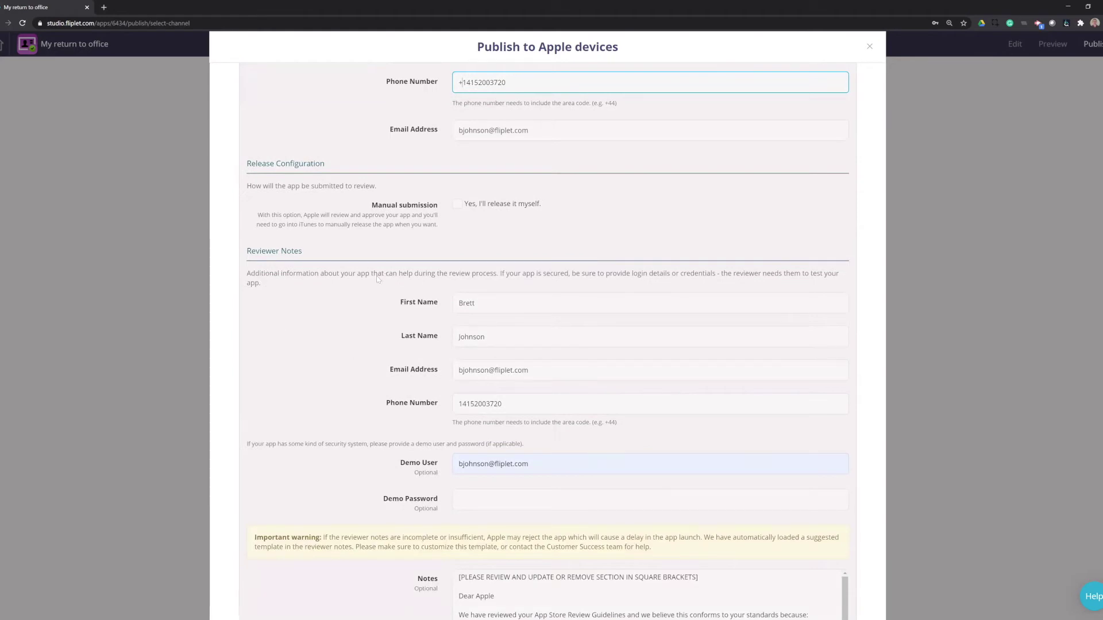
click(460, 404)
text(+)
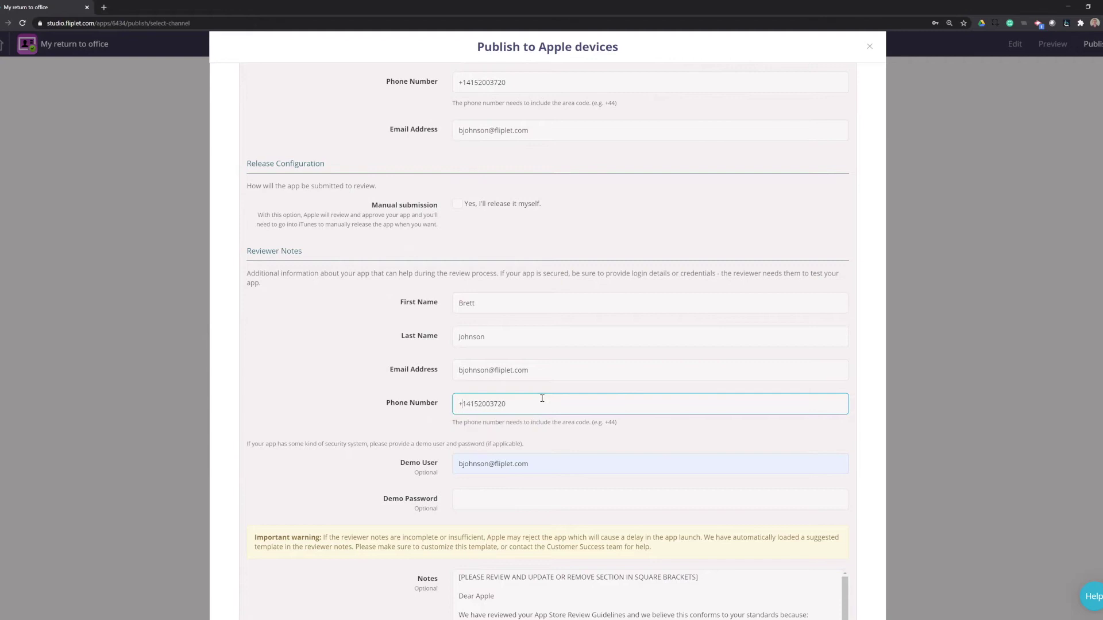
Step: Clear the prefilled Demo User field
scroll(417, 402, down, 3)
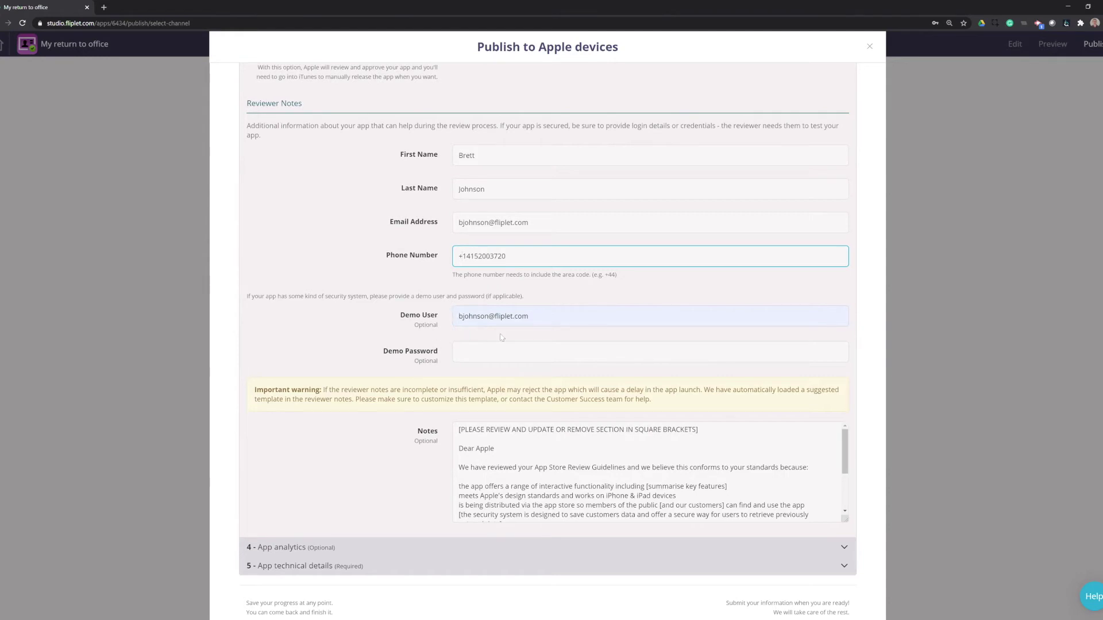
click(411, 315)
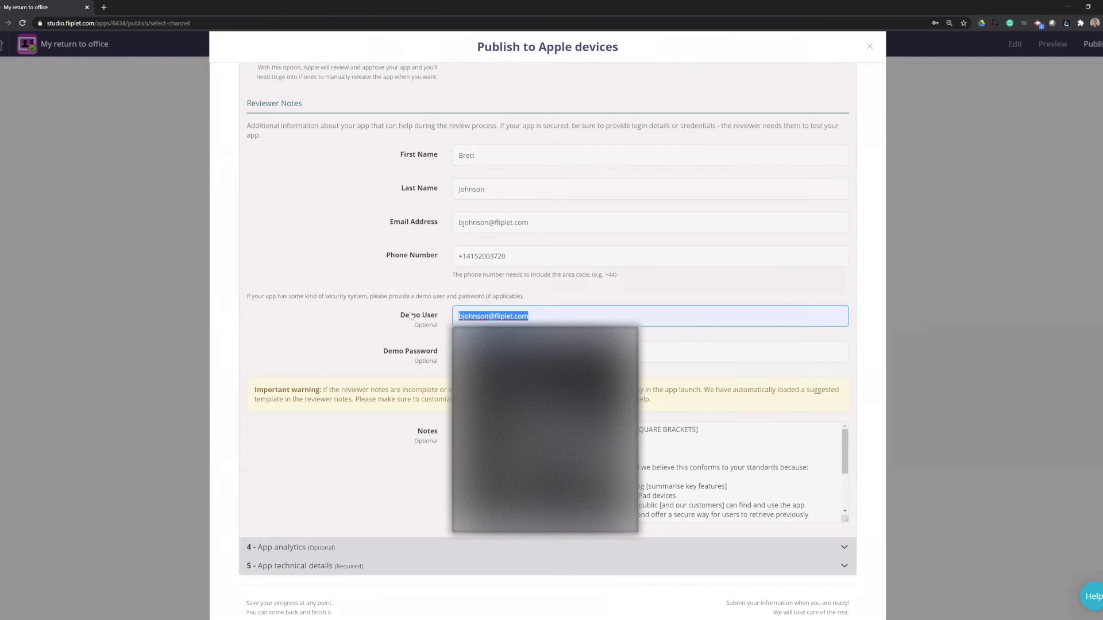
key(BackSpace)
click(402, 333)
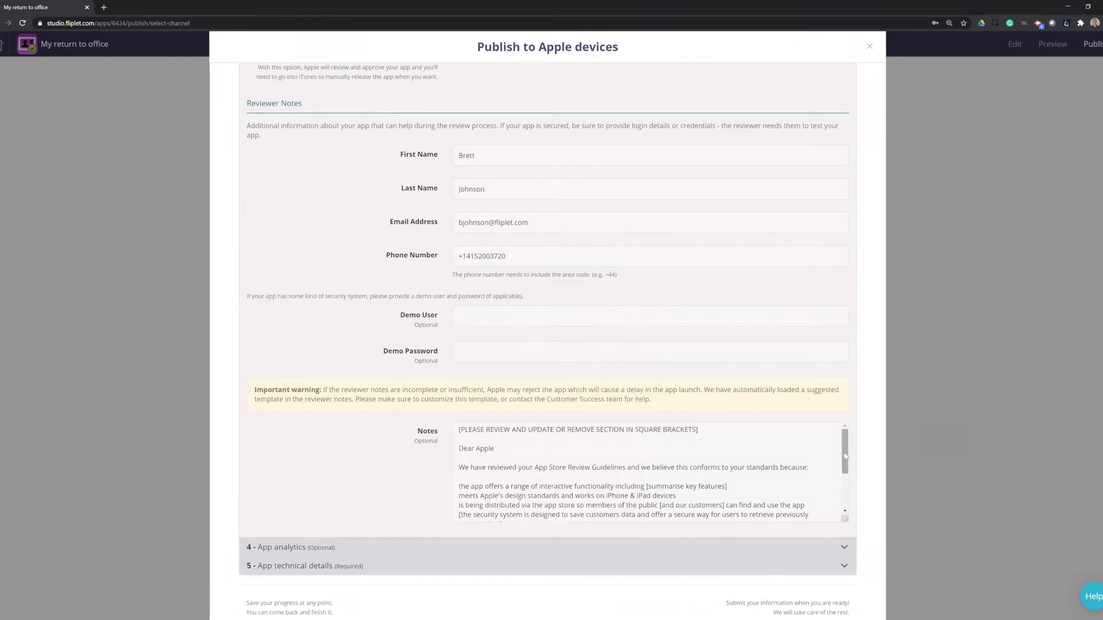
Step: Delete the review-instruction line and replace [summarise key features] with 'checking in, booking a space, talking with colleagues'
drag(844, 455, 846, 452)
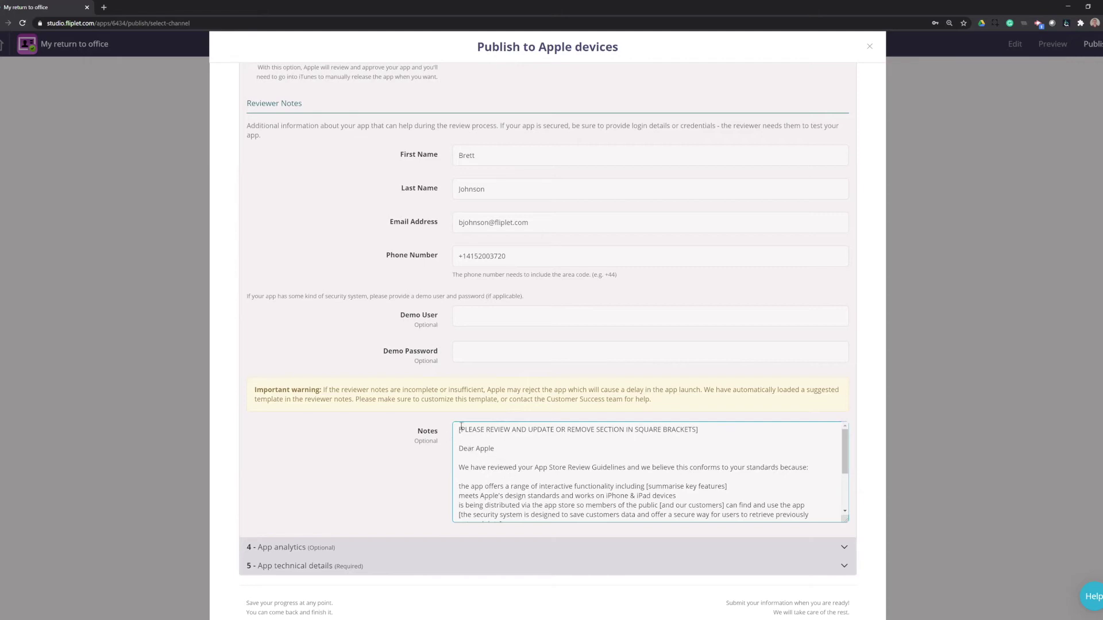
drag(459, 431, 710, 431)
key(BackSpace)
key(Delete)
key(Delete)
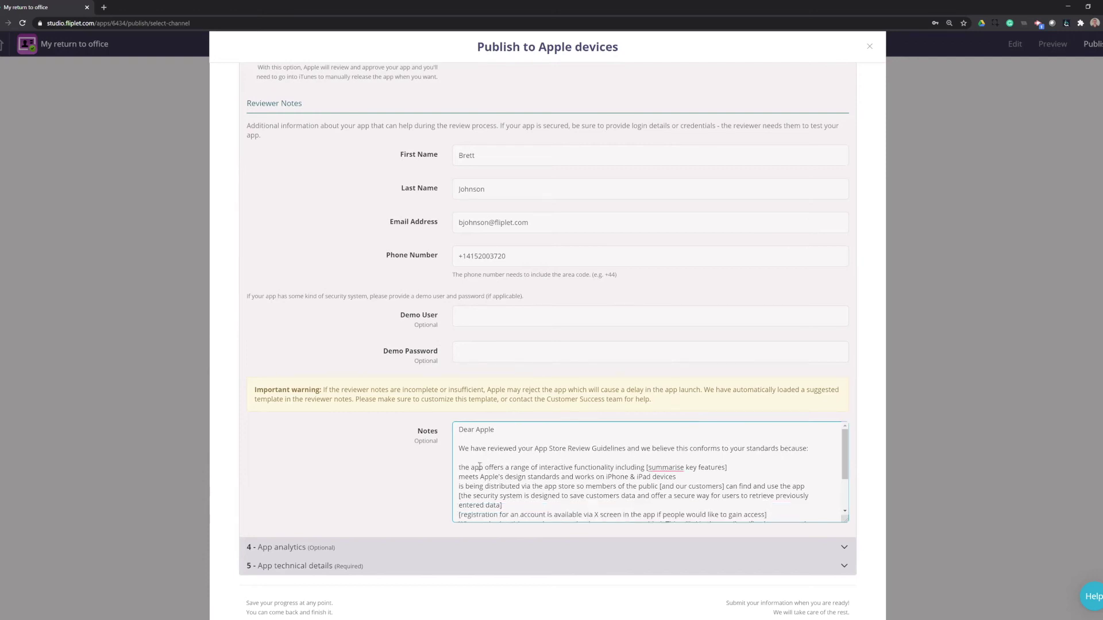
drag(647, 468, 728, 468)
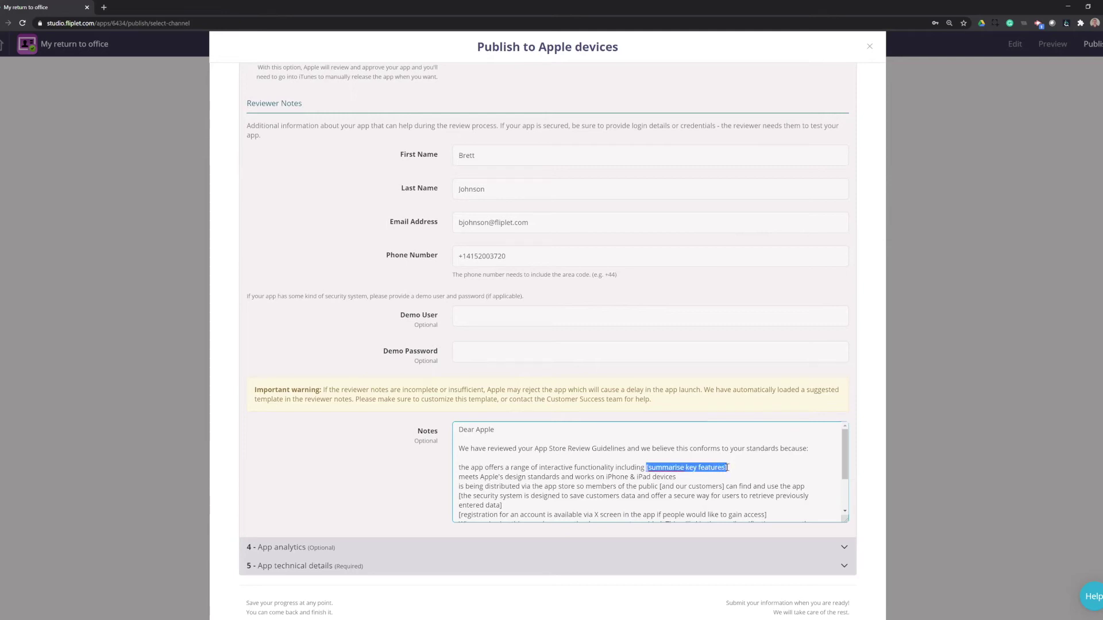
text(checking in, booking a space)
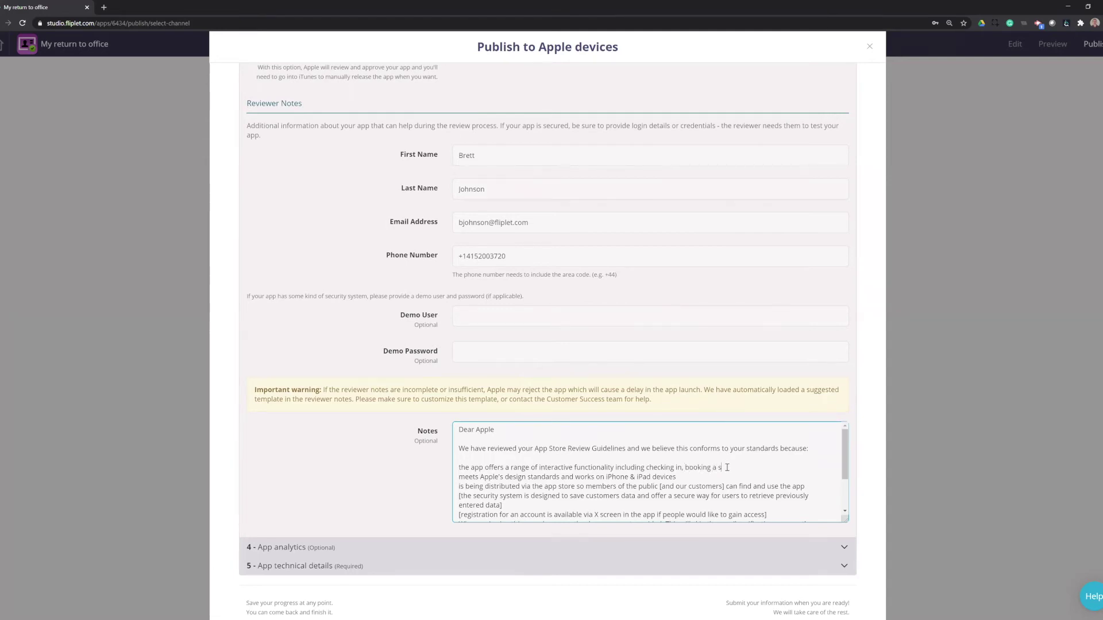
text(, talking with colleagues)
Step: Delete the security-system and account-registration placeholder lines from the reviewer notes
drag(843, 458, 846, 471)
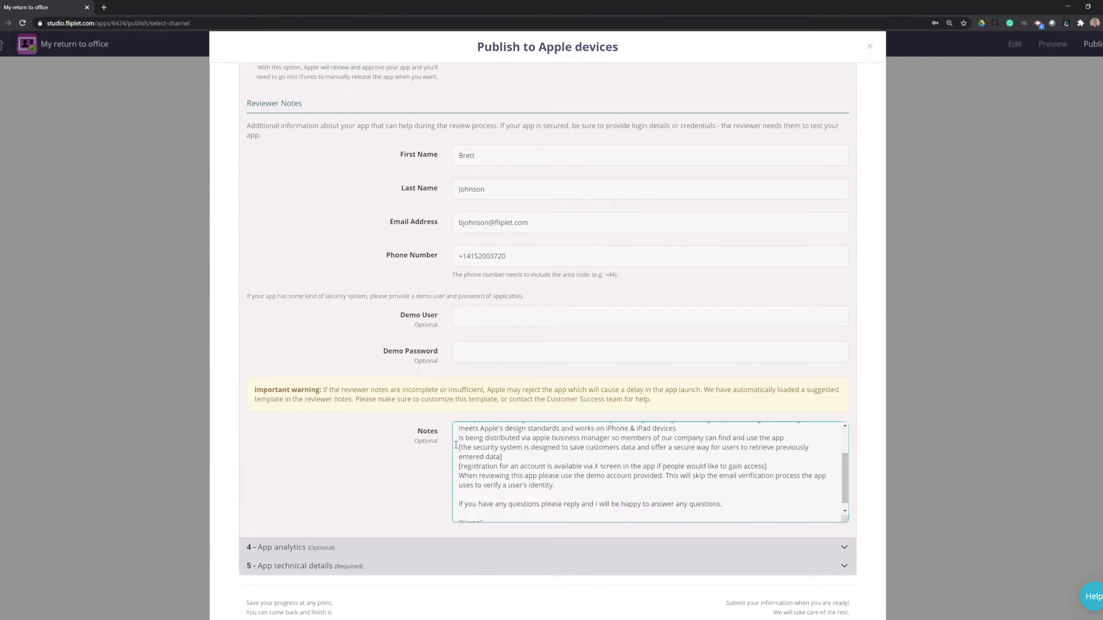
drag(460, 447, 506, 459)
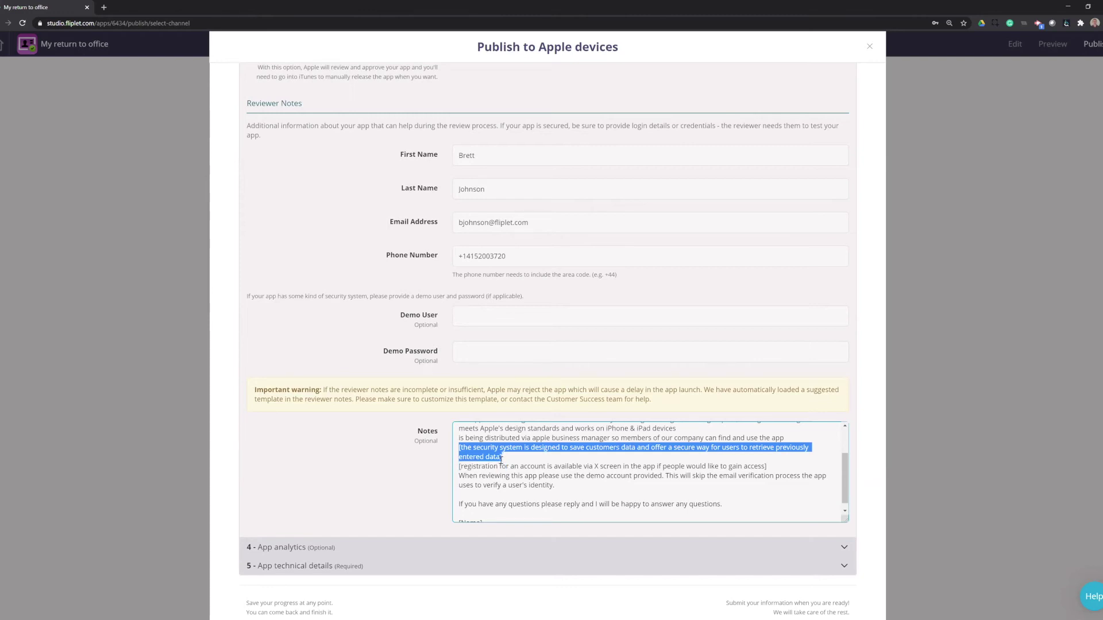
click(494, 466)
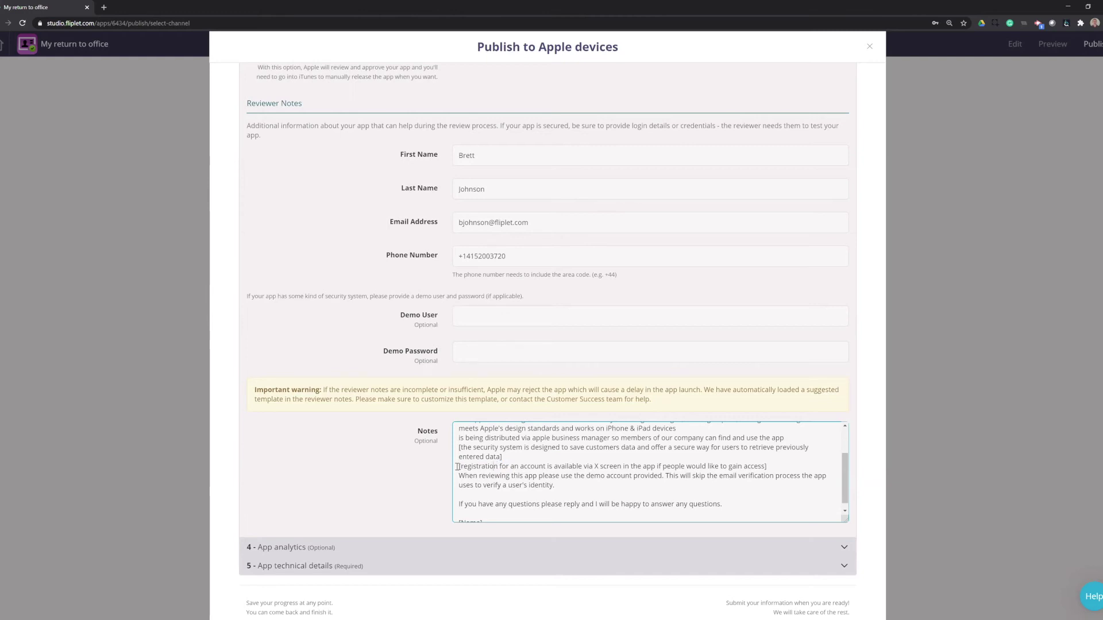
drag(458, 466, 781, 470)
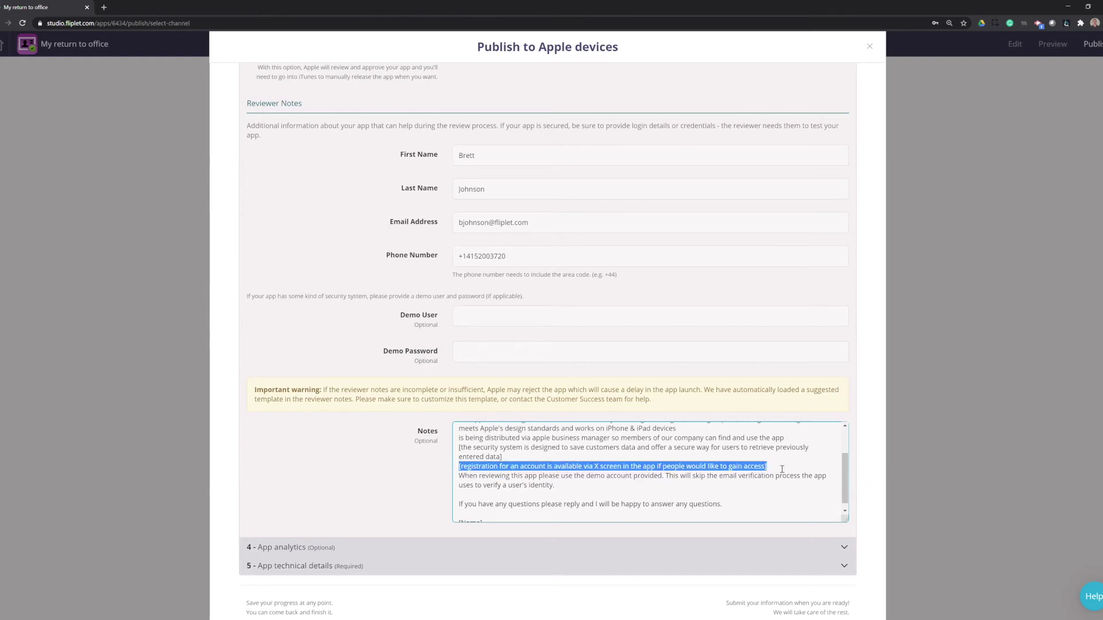
click(465, 475)
drag(460, 476, 663, 476)
click(663, 476)
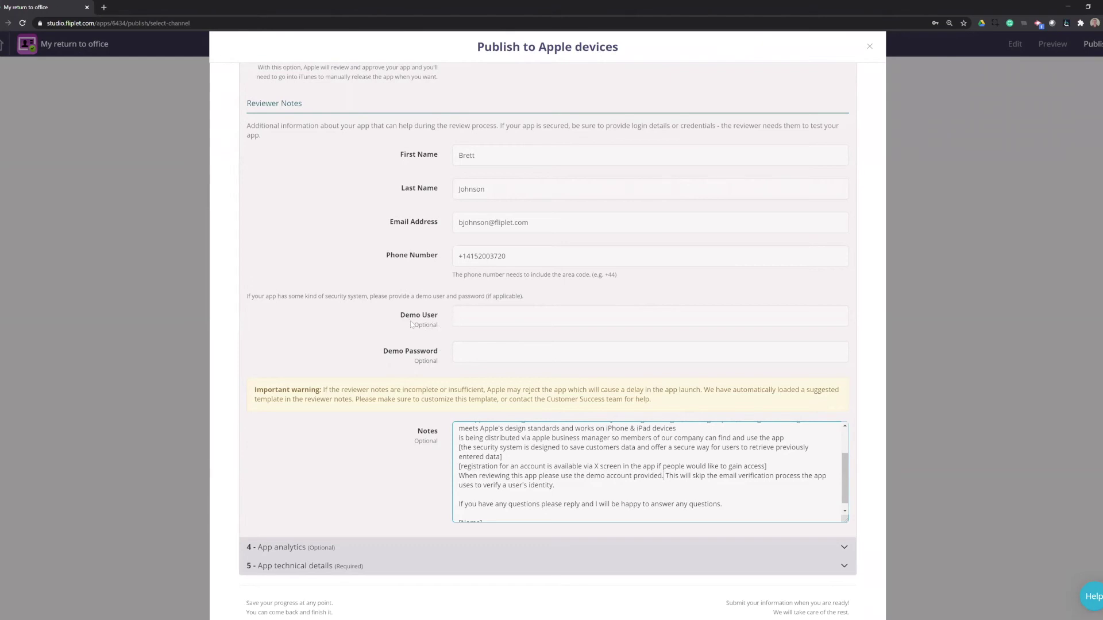
click(459, 316)
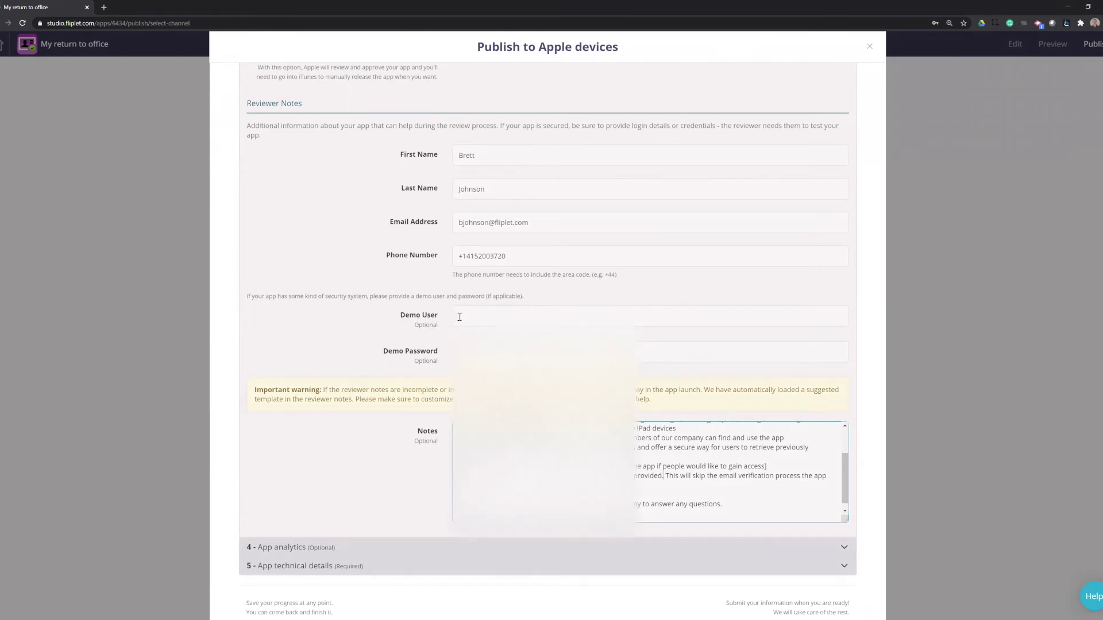
click(715, 351)
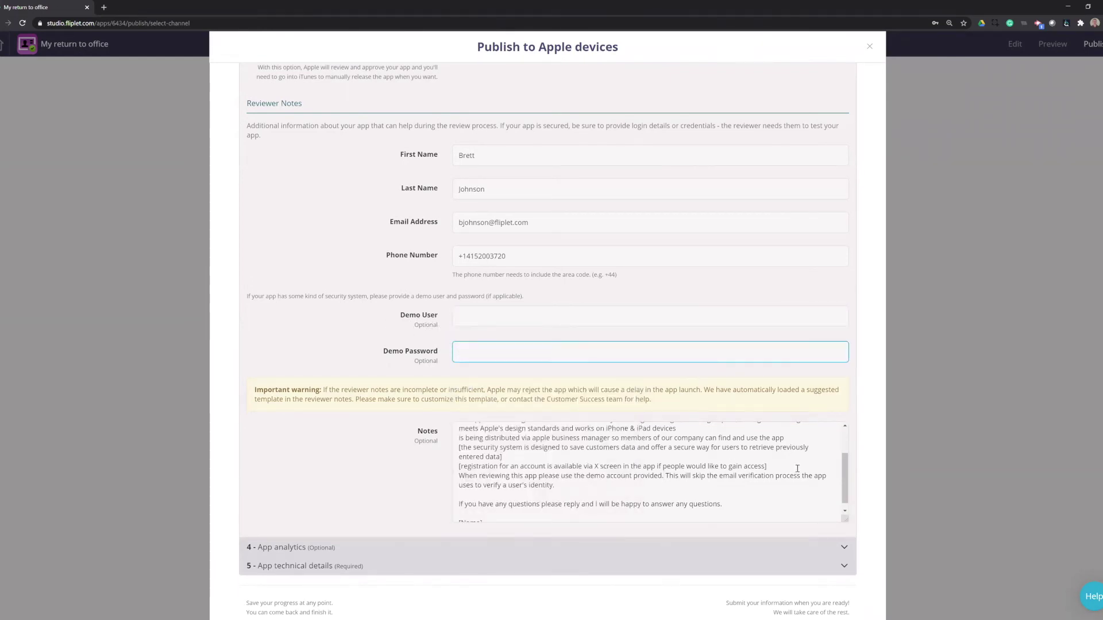
drag(770, 467, 453, 449)
key(BackSpace)
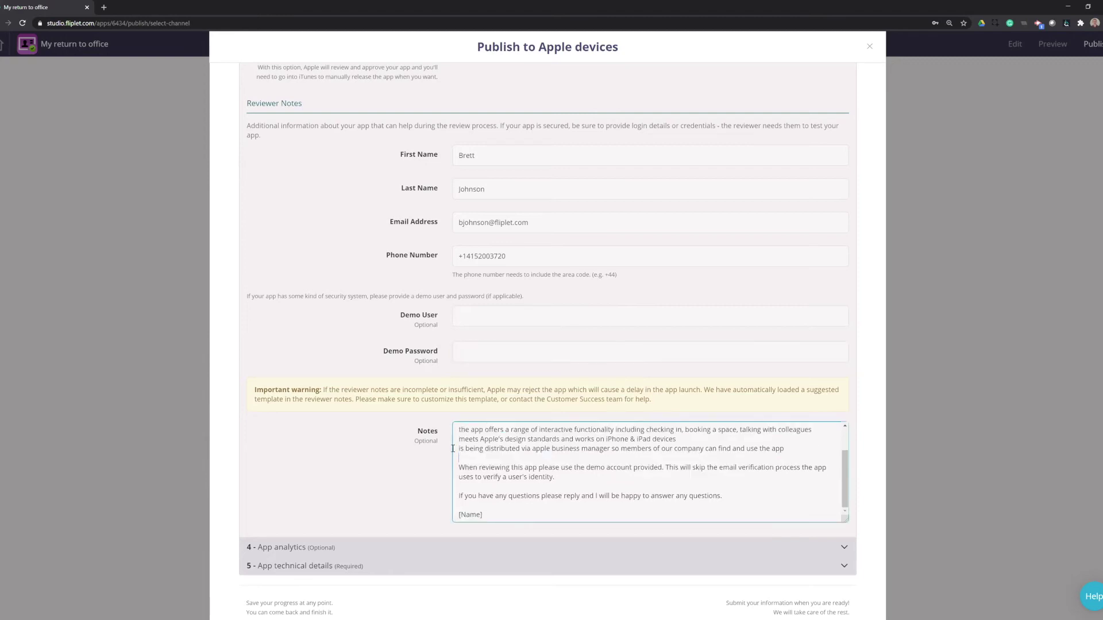
Step: Replace the [Name] placeholder at the end of the notes with the contact's first name
drag(493, 516, 337, 497)
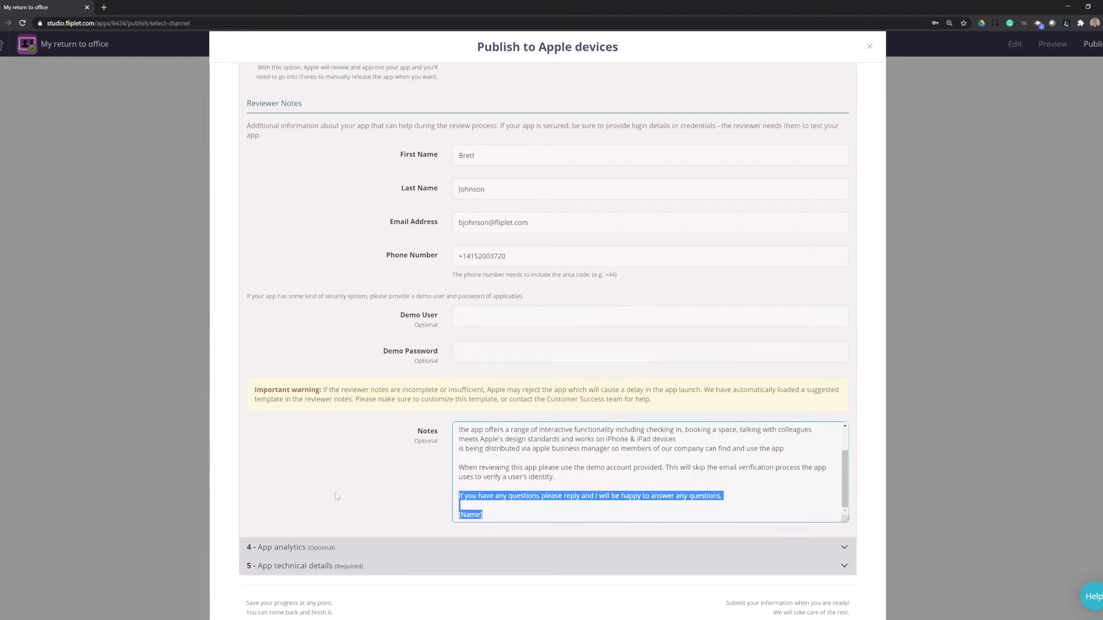
drag(487, 515, 454, 516)
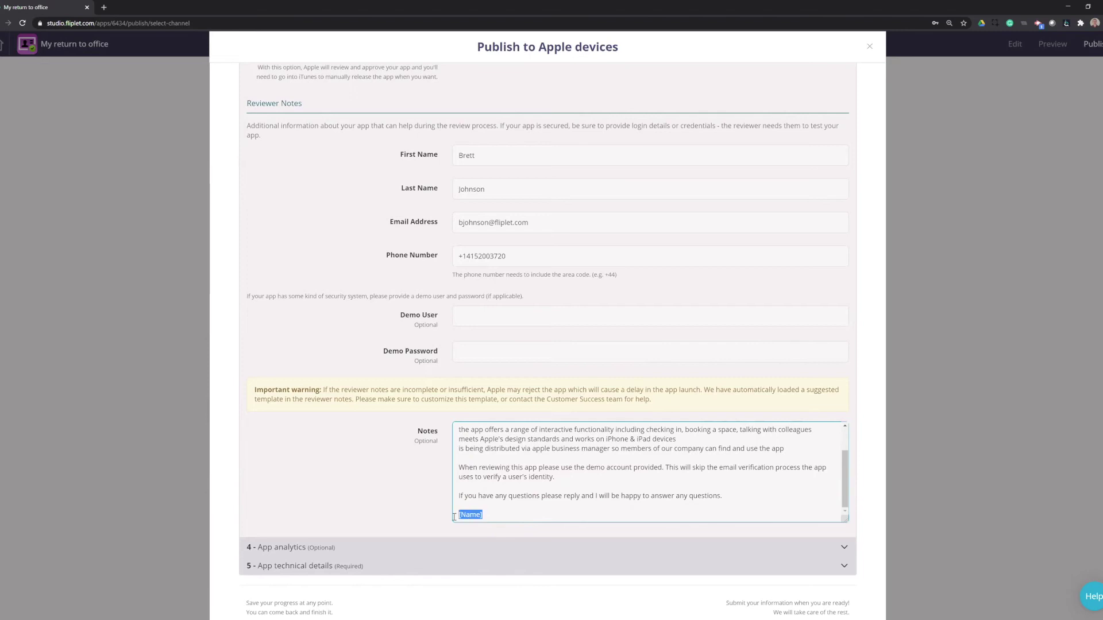
text(Brett)
click(405, 498)
Step: Save the form progress and expand App analytics, showing Fliplet analytics enabled and Firebase disabled
scroll(374, 348, up, 8)
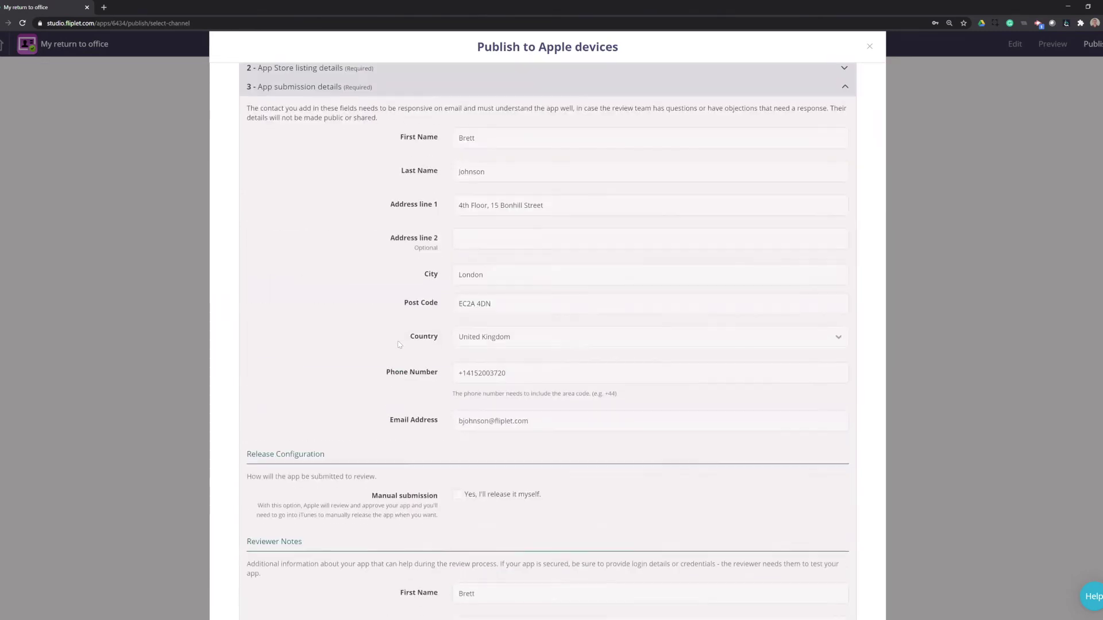
scroll(373, 348, down, 10)
click(277, 491)
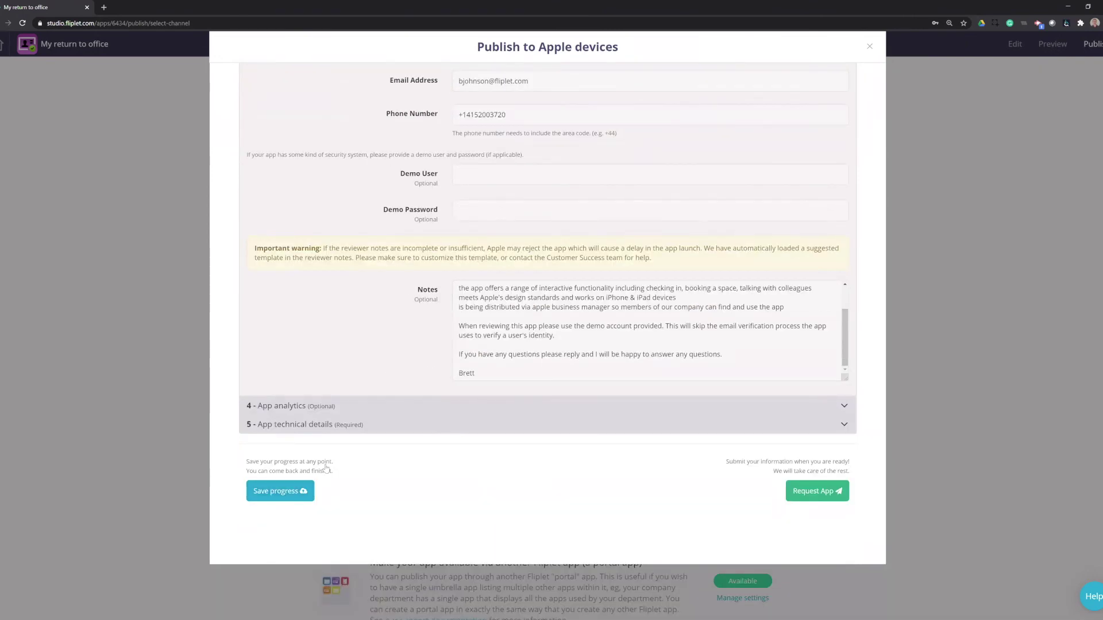
click(360, 407)
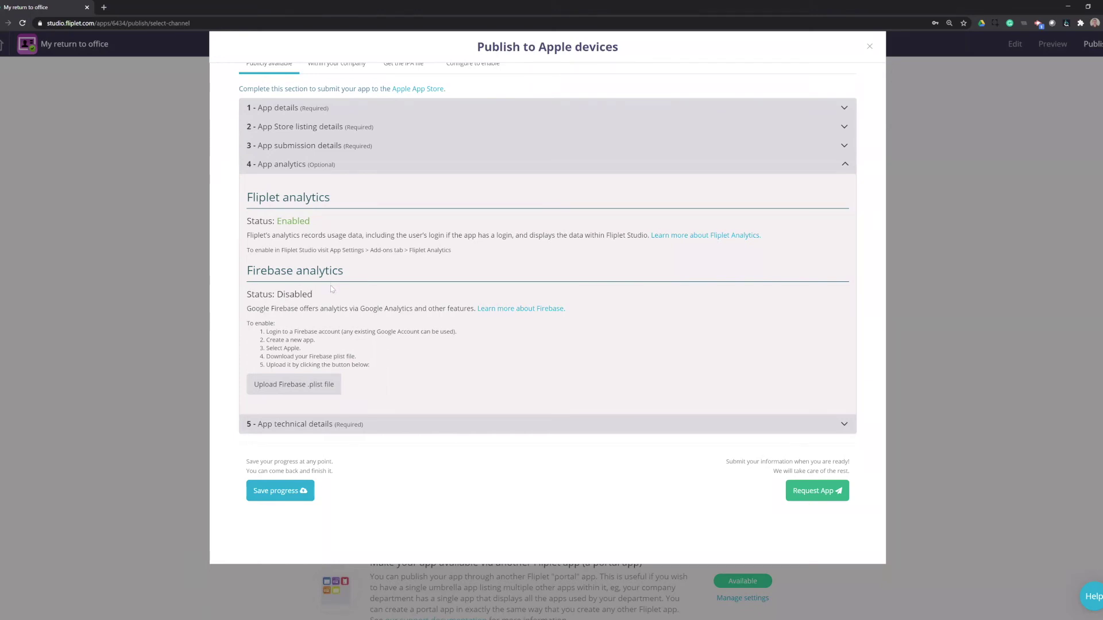
Step: Expand App technical details and log in with the Apple Developer account e-mail and saved password
click(341, 426)
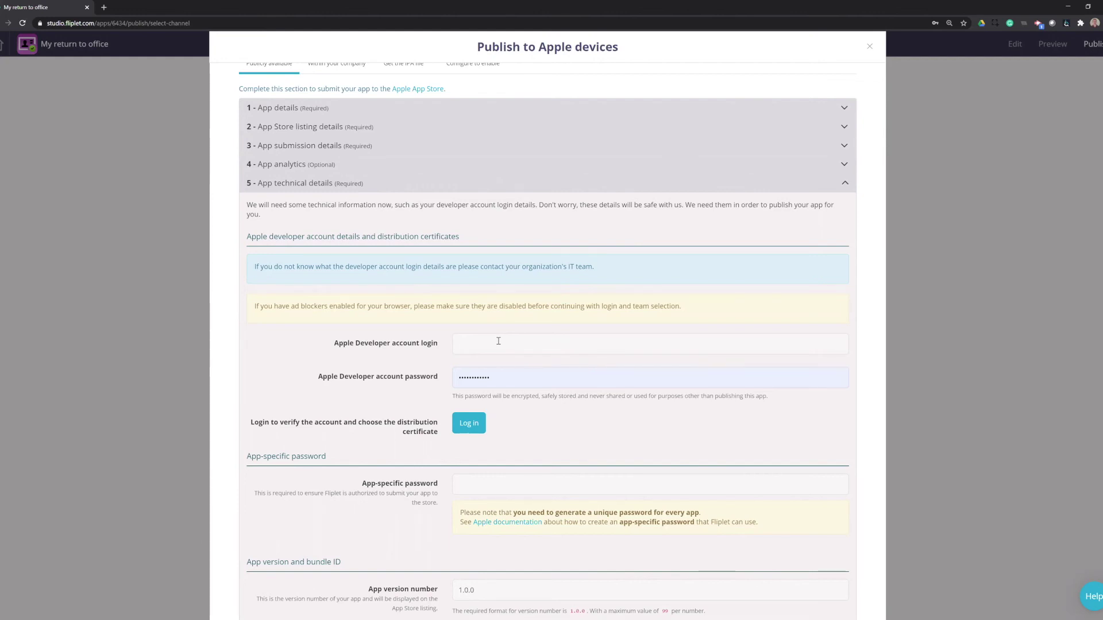
click(498, 341)
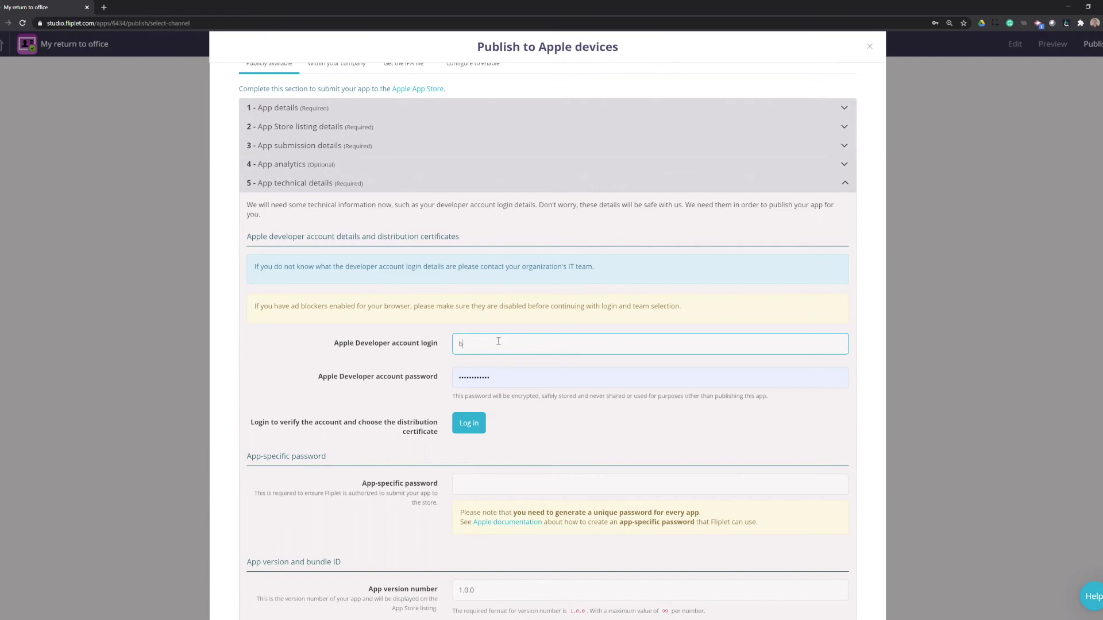
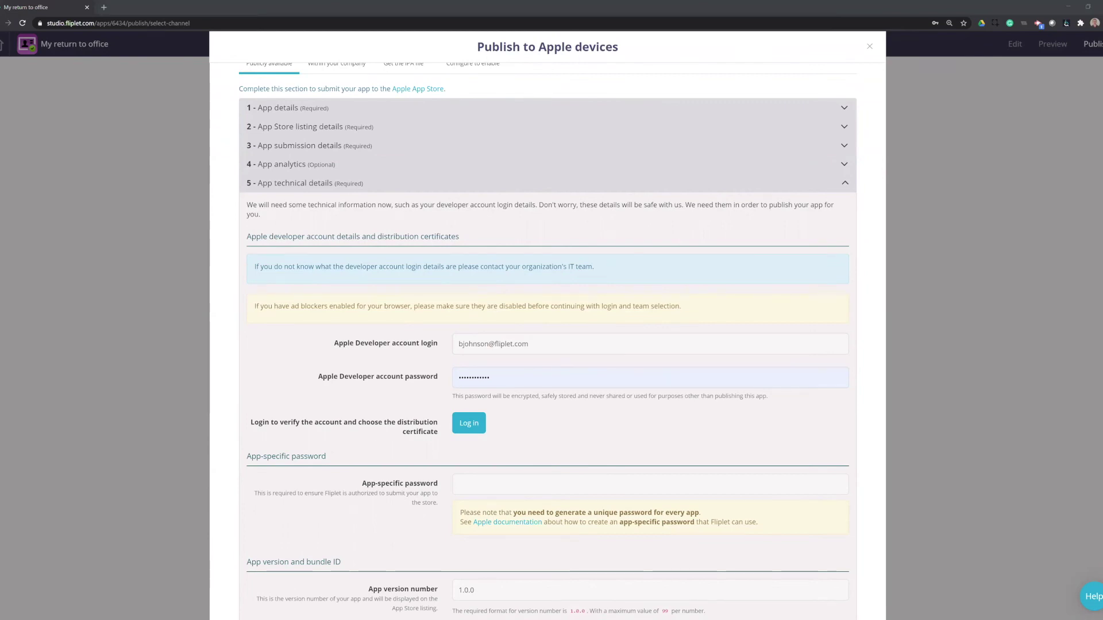
click(493, 374)
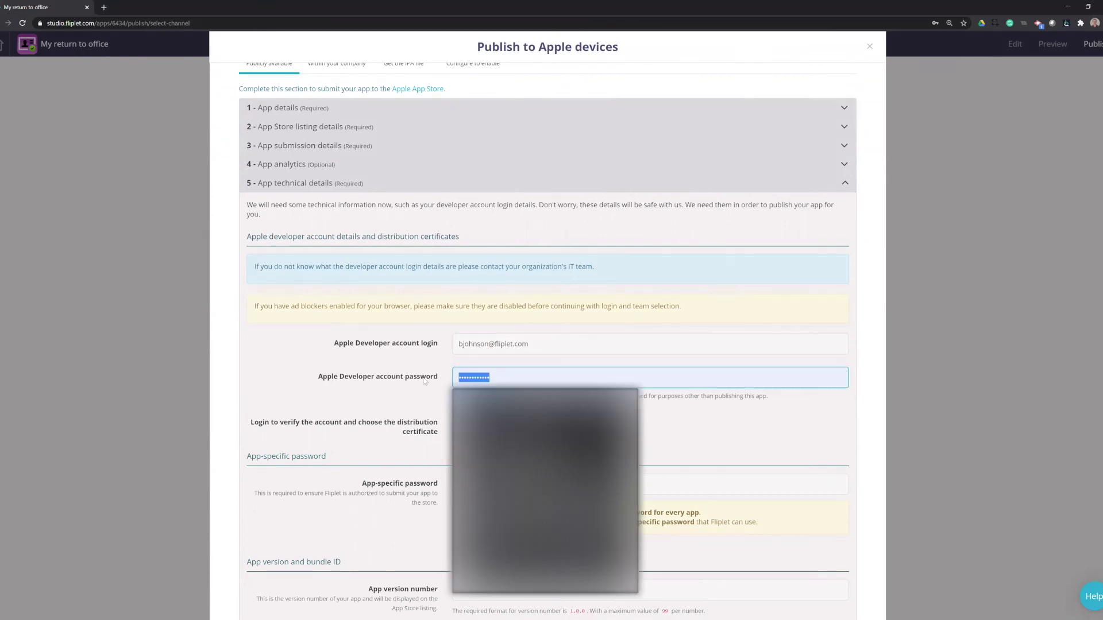
click(459, 402)
click(467, 422)
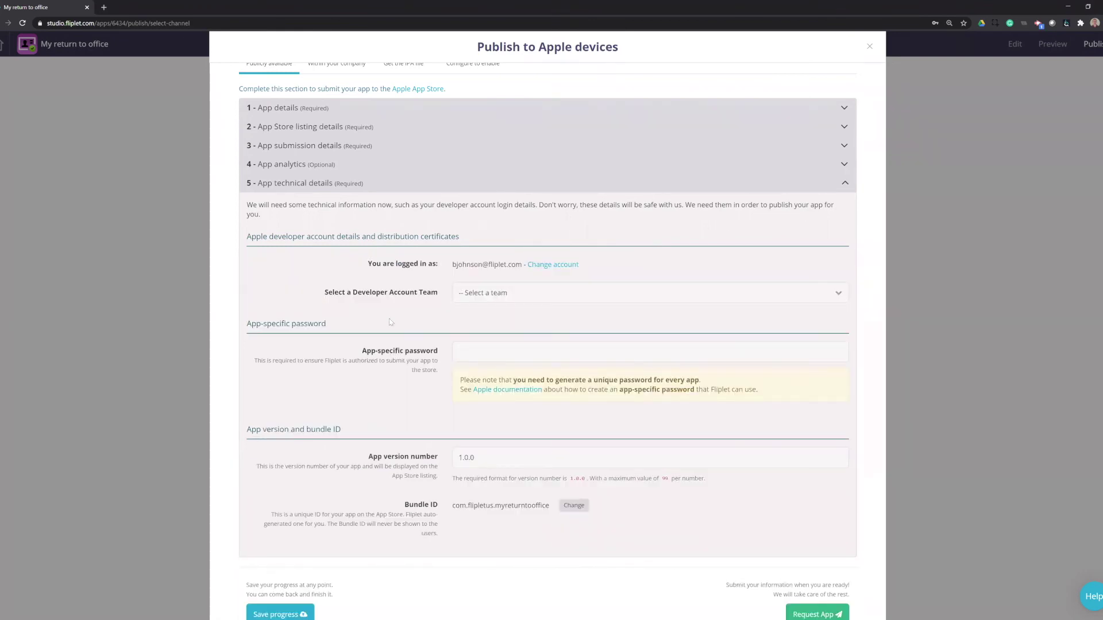
Step: Select the Weboo Online Limited team and generate a distribution certificate expiring August 11th 2021
click(492, 294)
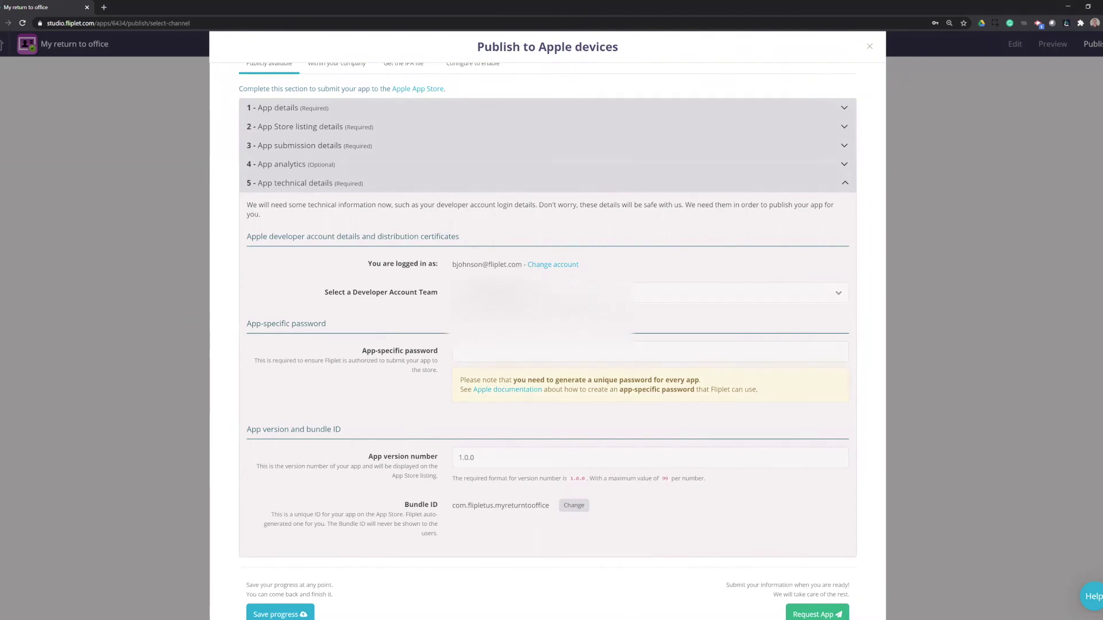
click(501, 340)
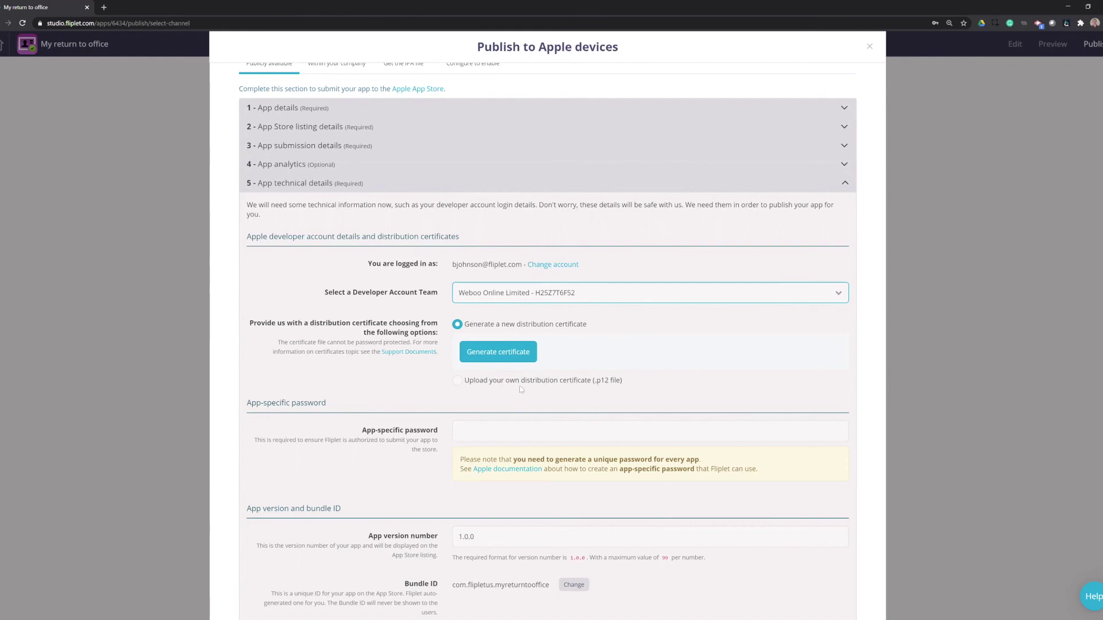
click(501, 353)
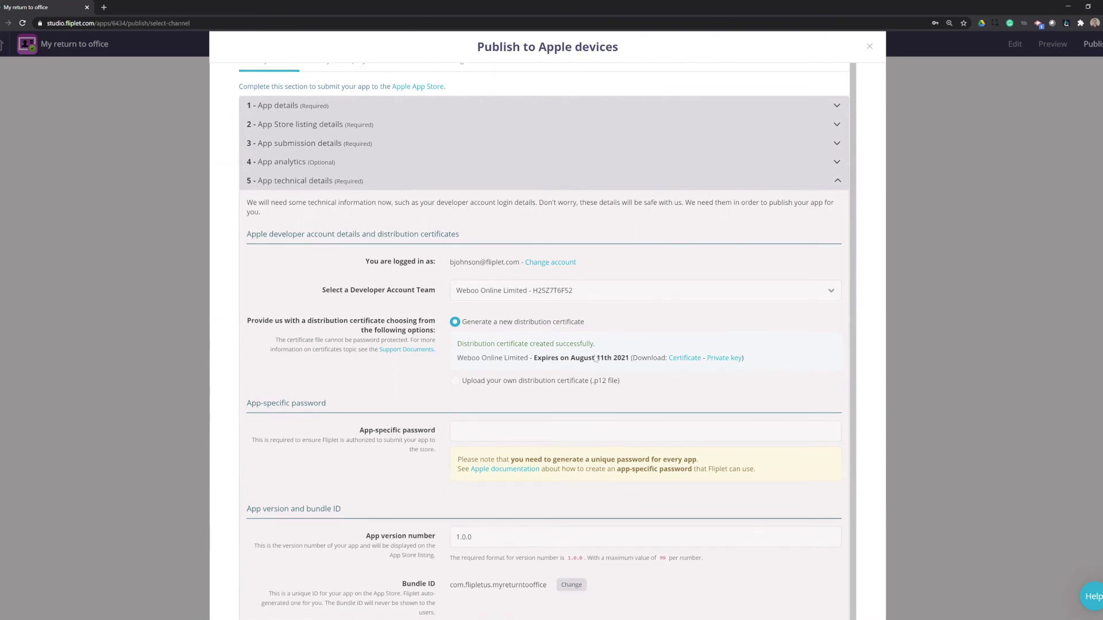
scroll(549, 378, down, 1)
scroll(549, 378, down, 3)
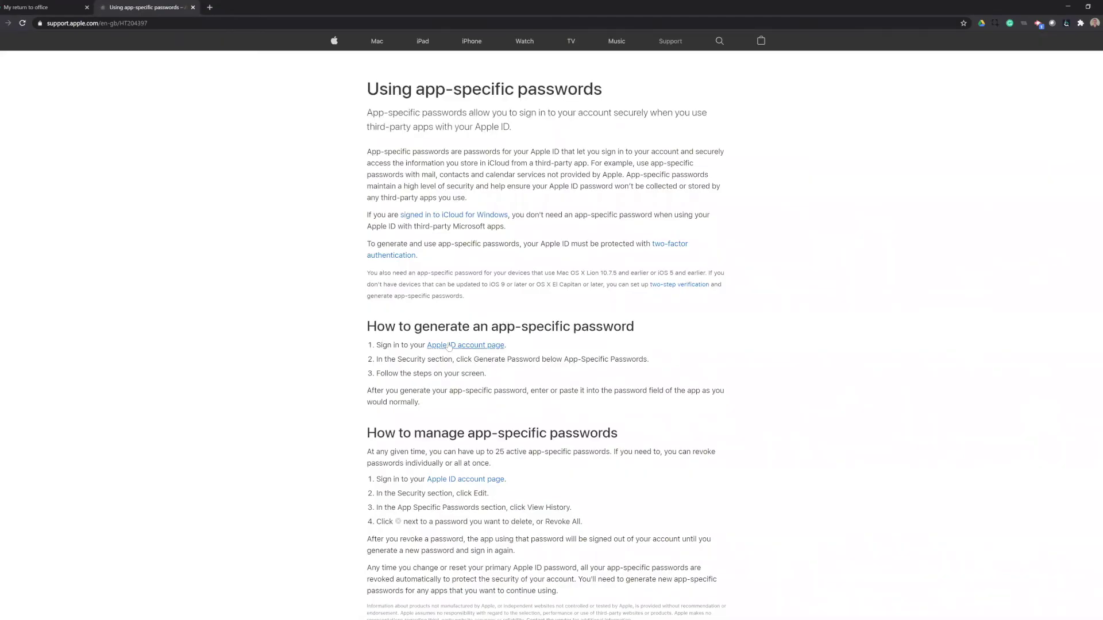
Step: Follow the support article's link to the Apple ID account page
click(465, 345)
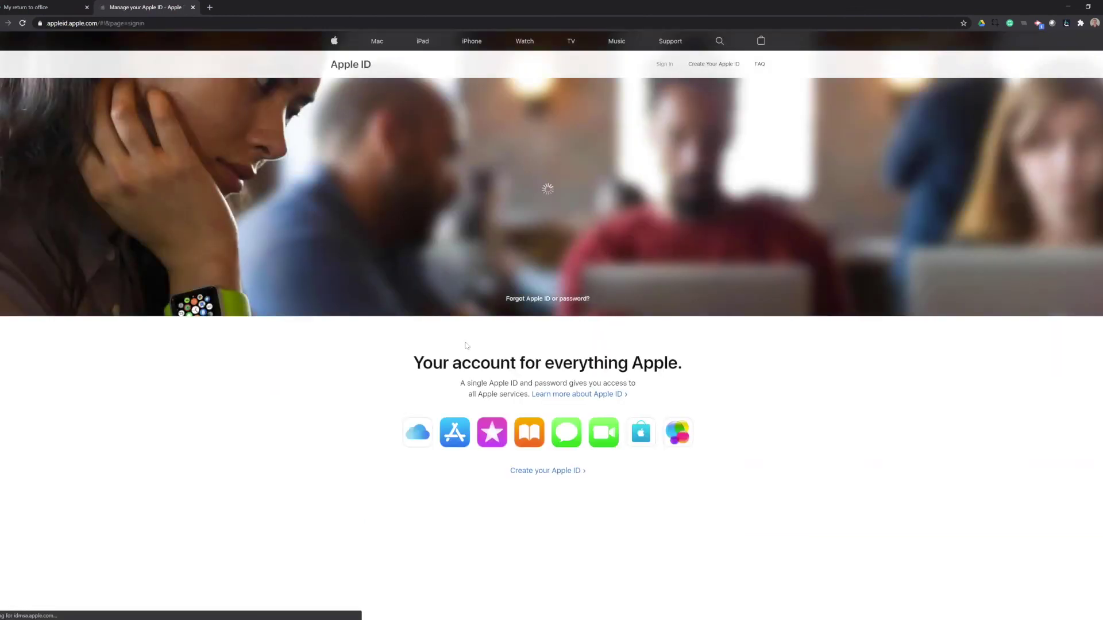
Step: Sign in, generate an app-specific password labelled 'Fliplet RtO', and select it for copying
click(608, 211)
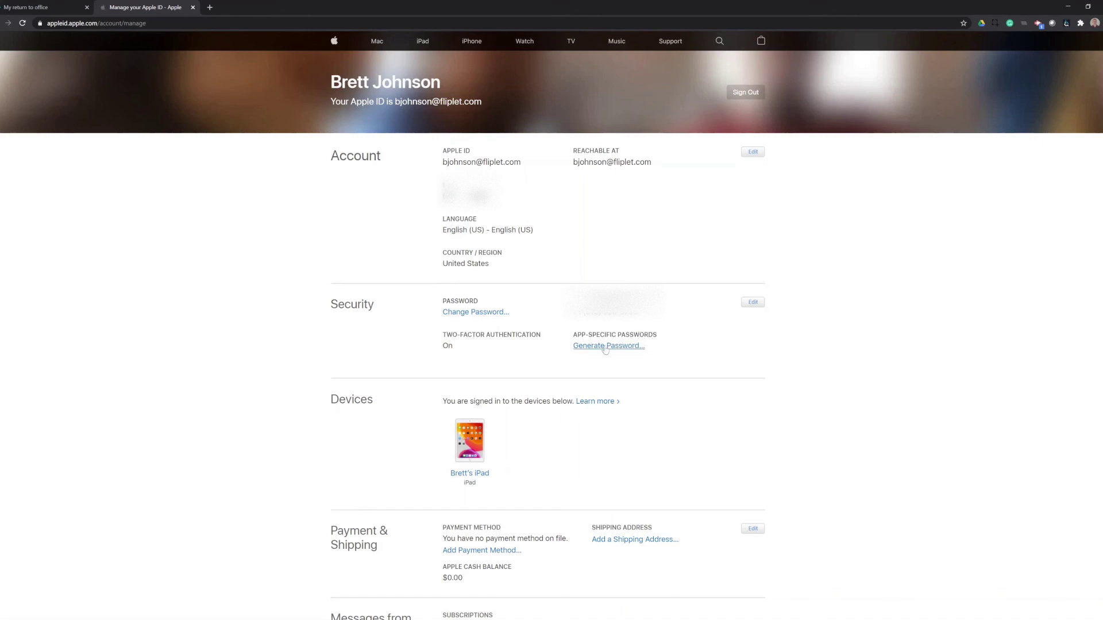
click(605, 347)
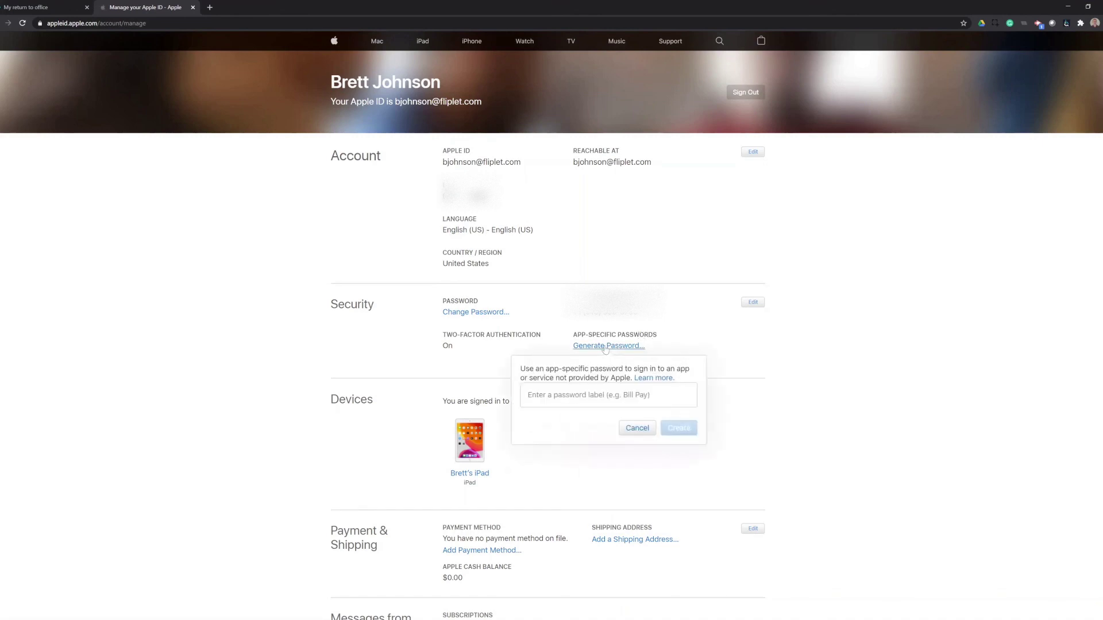
click(568, 393)
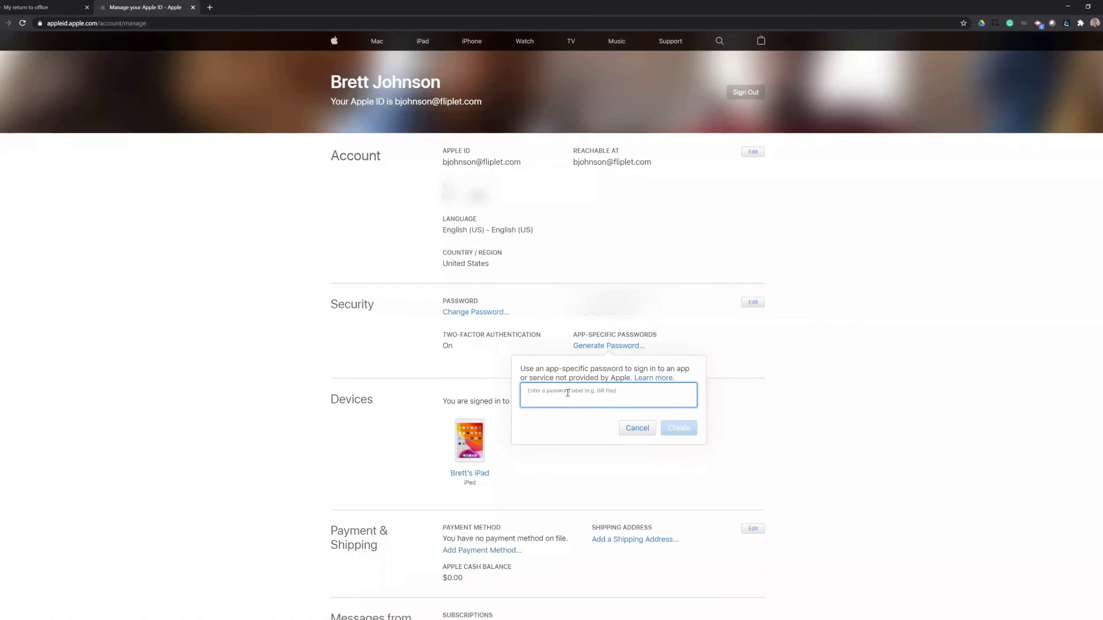
text(Fliplet Rt)
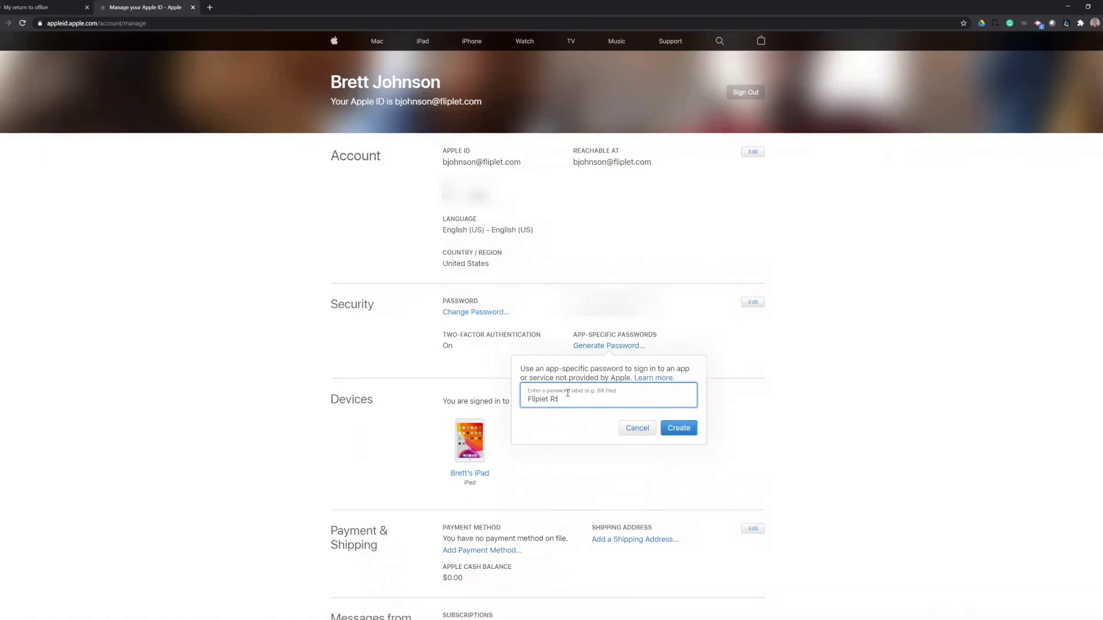
text(O)
click(673, 431)
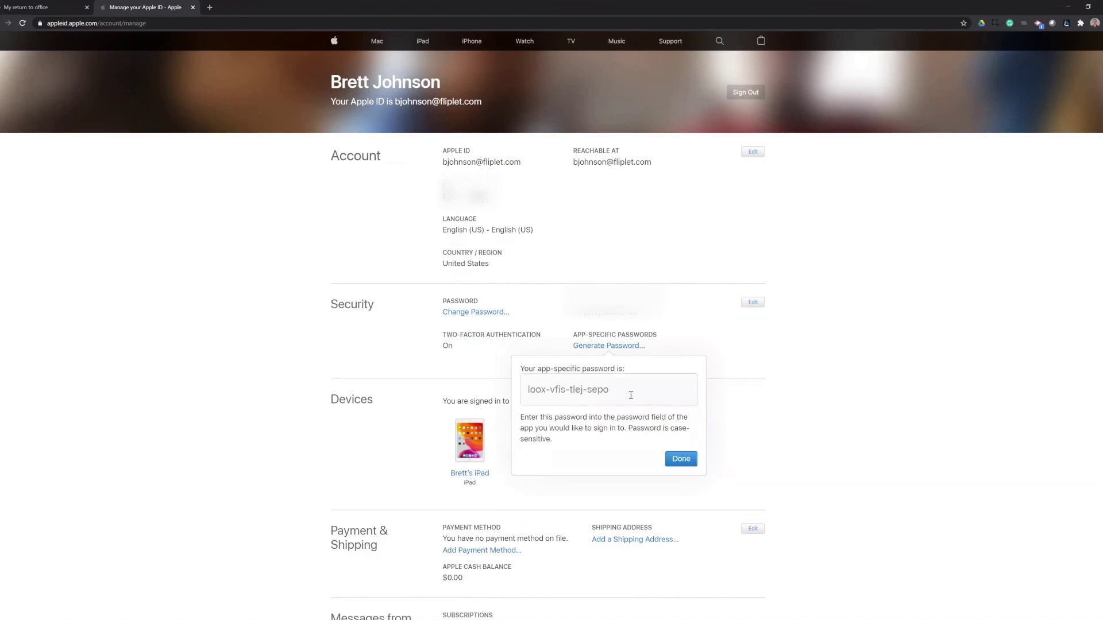
drag(611, 390, 524, 389)
key(ctrl+c)
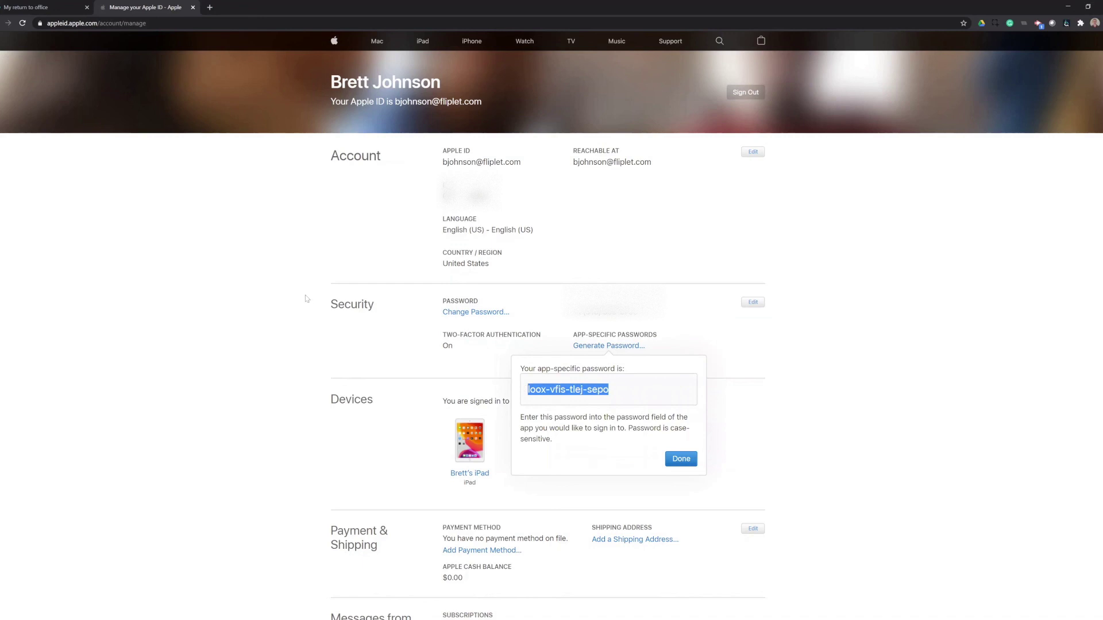
Step: Paste the generated Apple password into the Fliplet form's App-specific password field
click(28, 10)
click(477, 292)
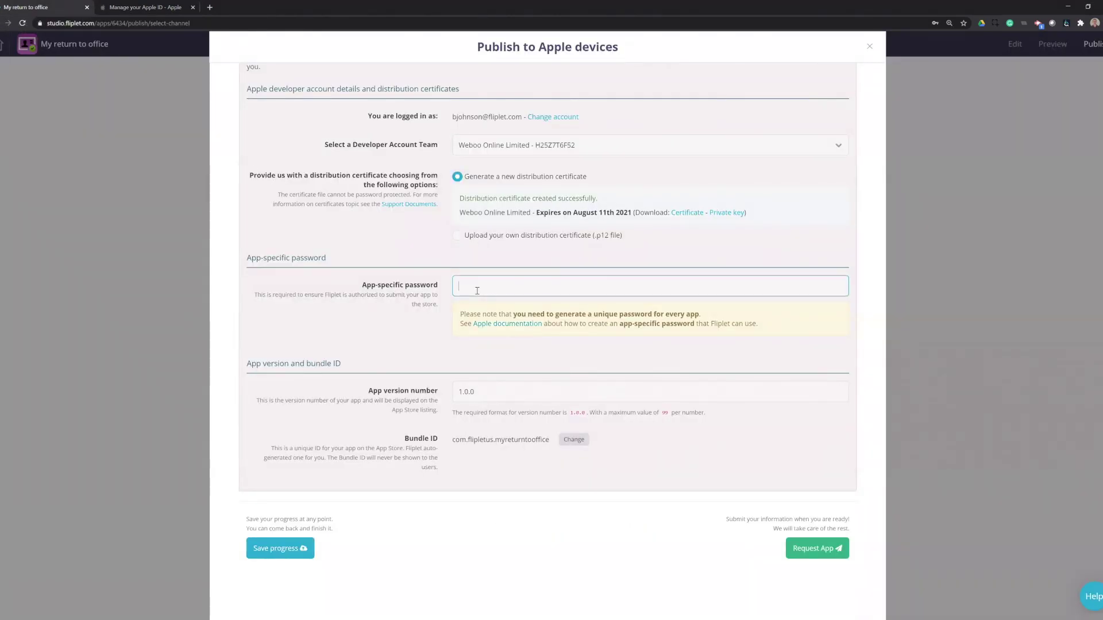
key(ctrl+v)
click(440, 322)
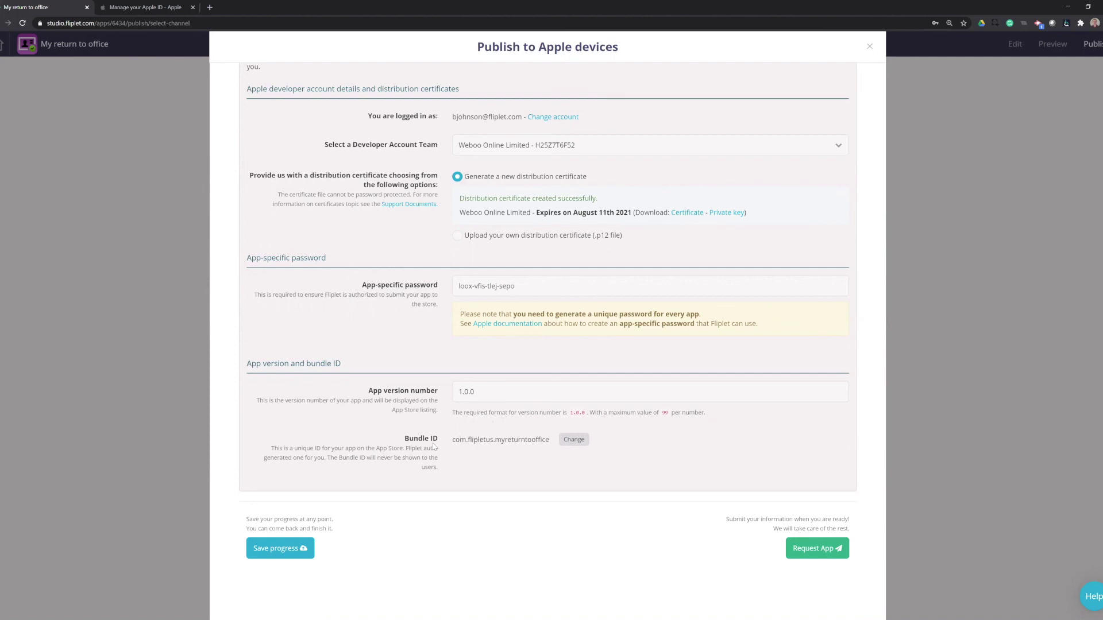
Step: Save the publishing form's progress, then request the app and confirm the submission
click(267, 549)
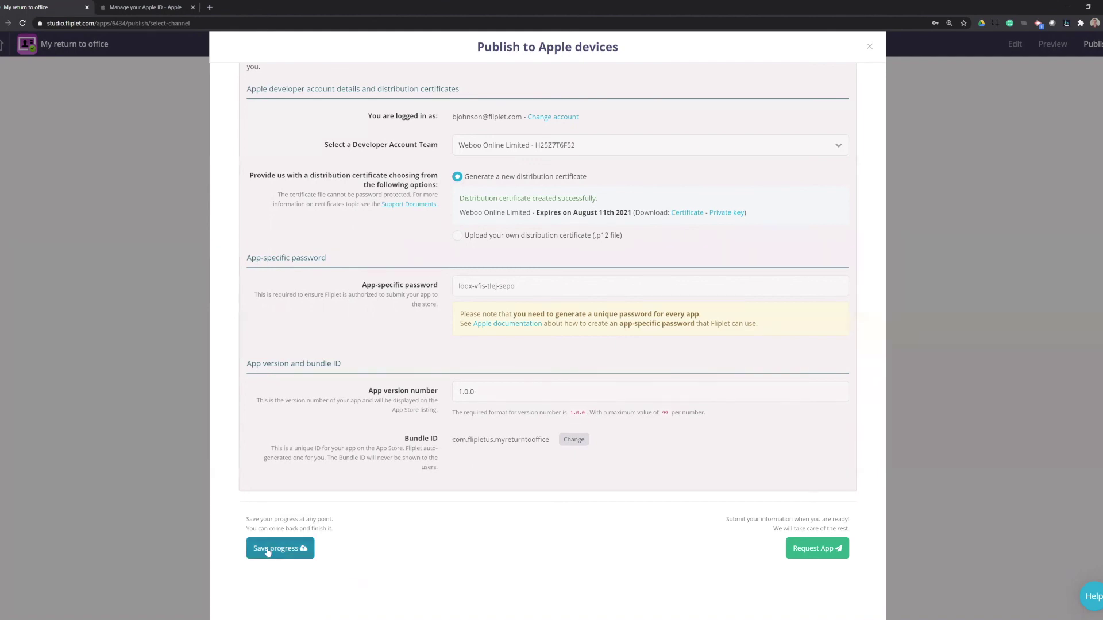
click(814, 551)
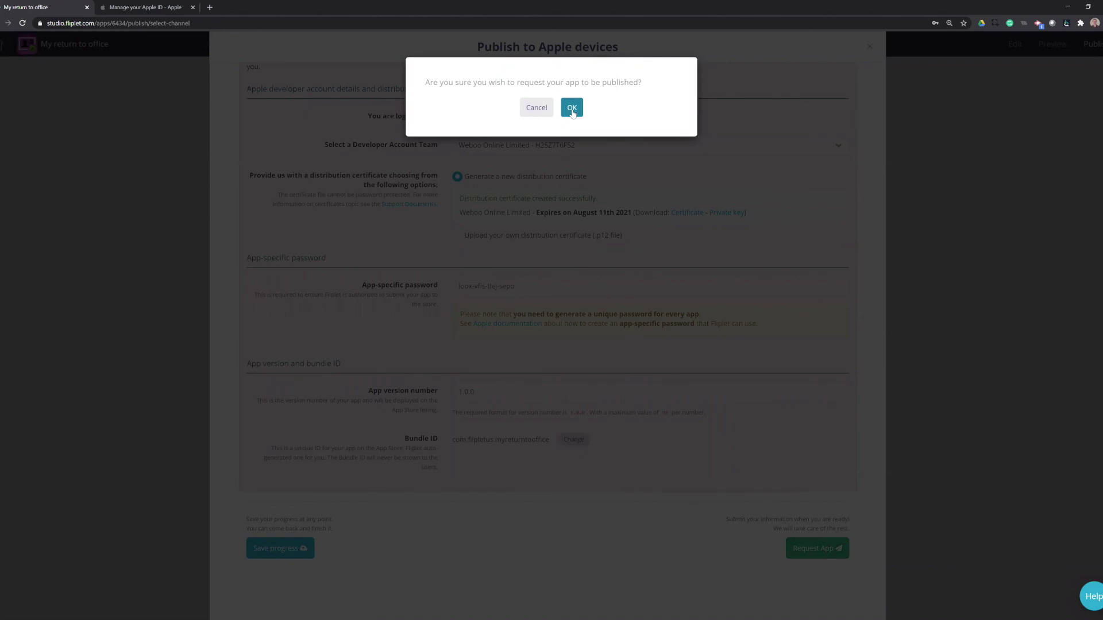
click(572, 112)
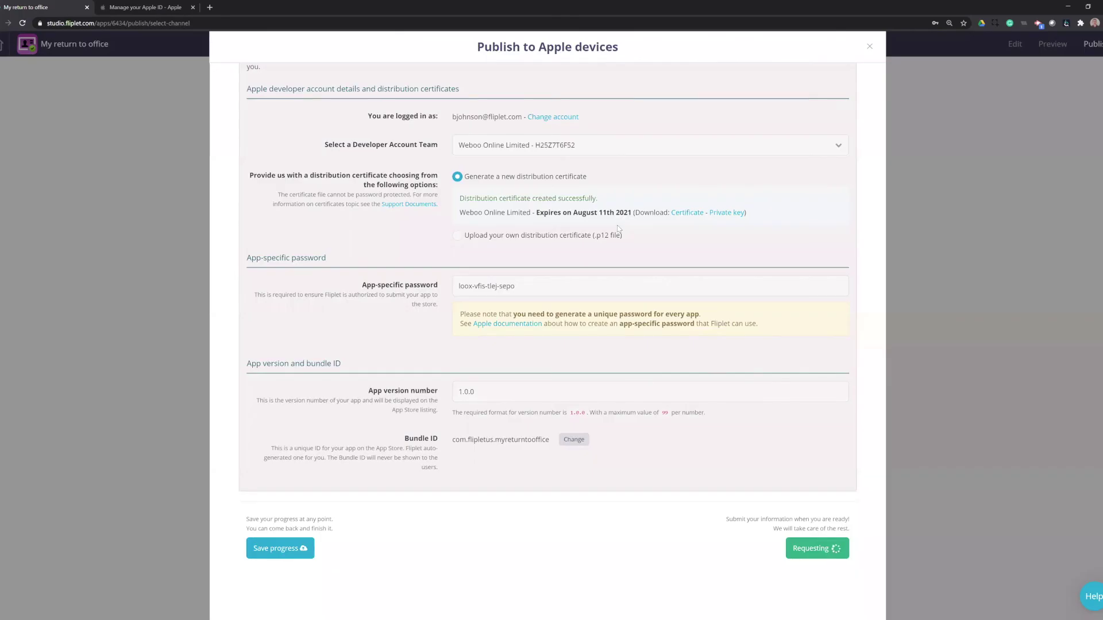